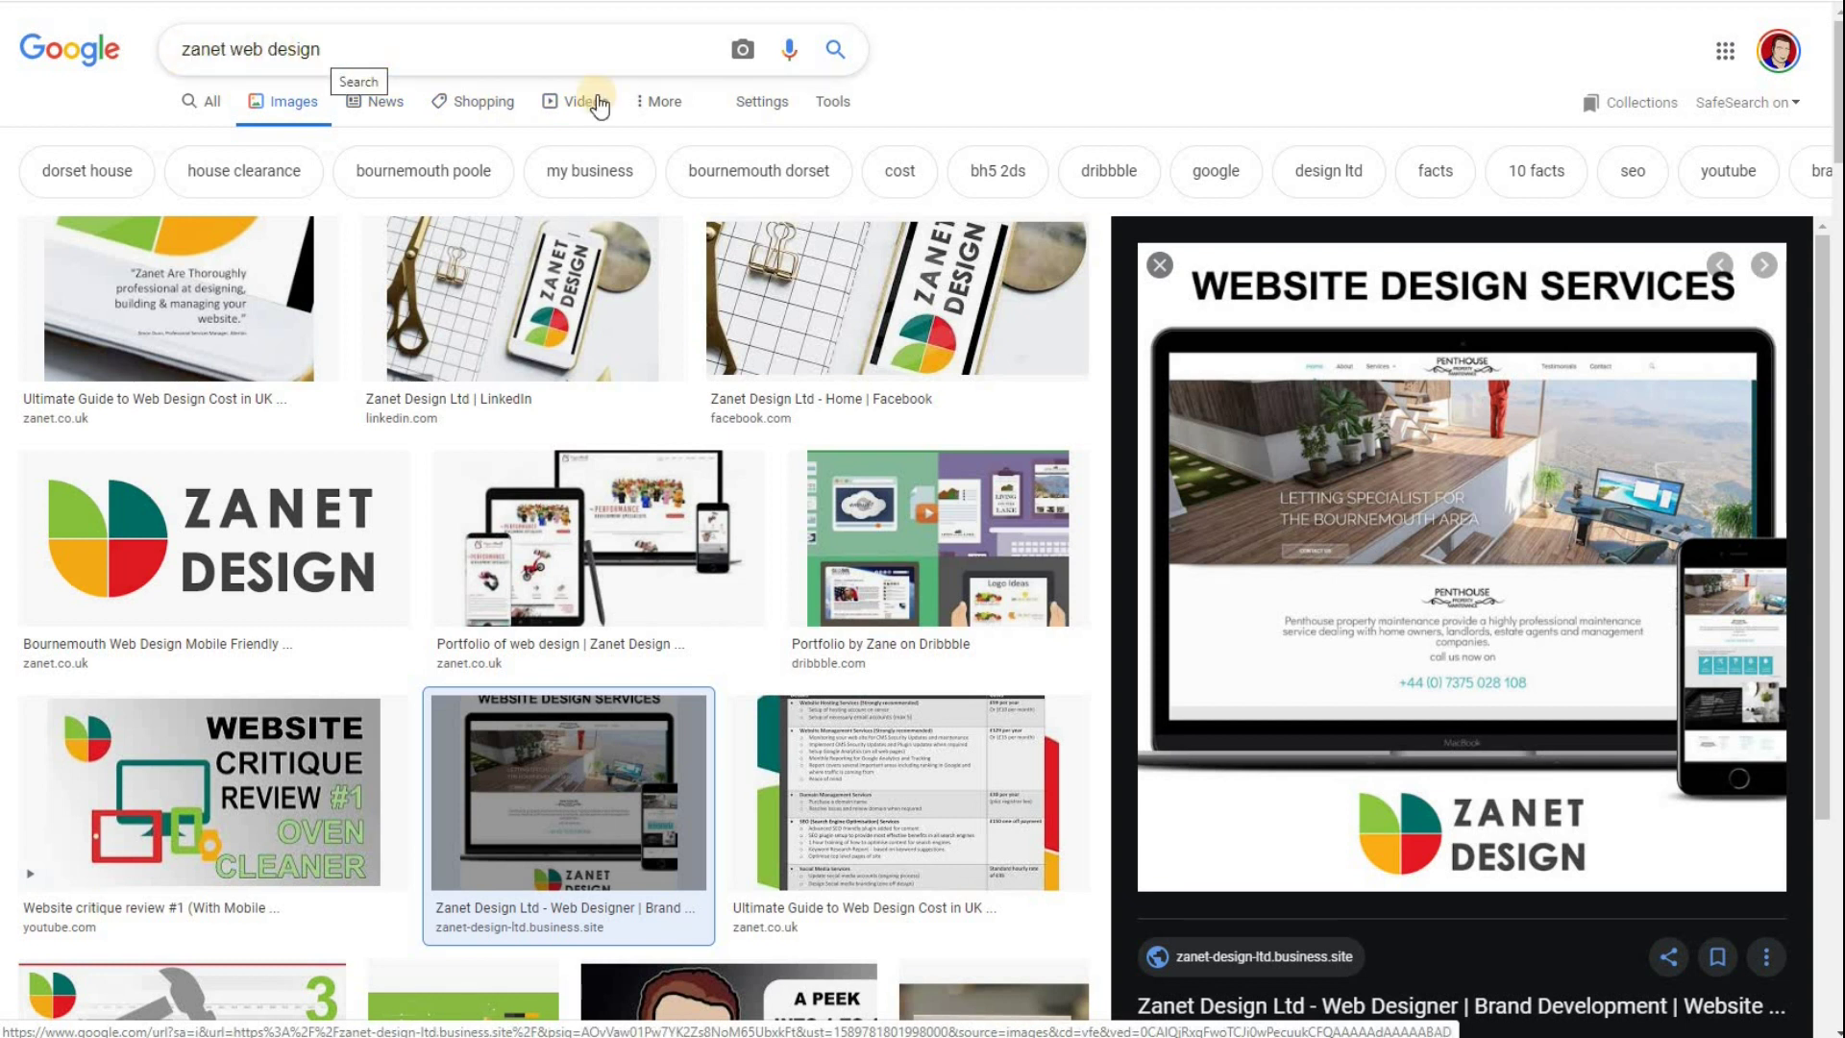
pyautogui.scroll(-8, 1016, 447)
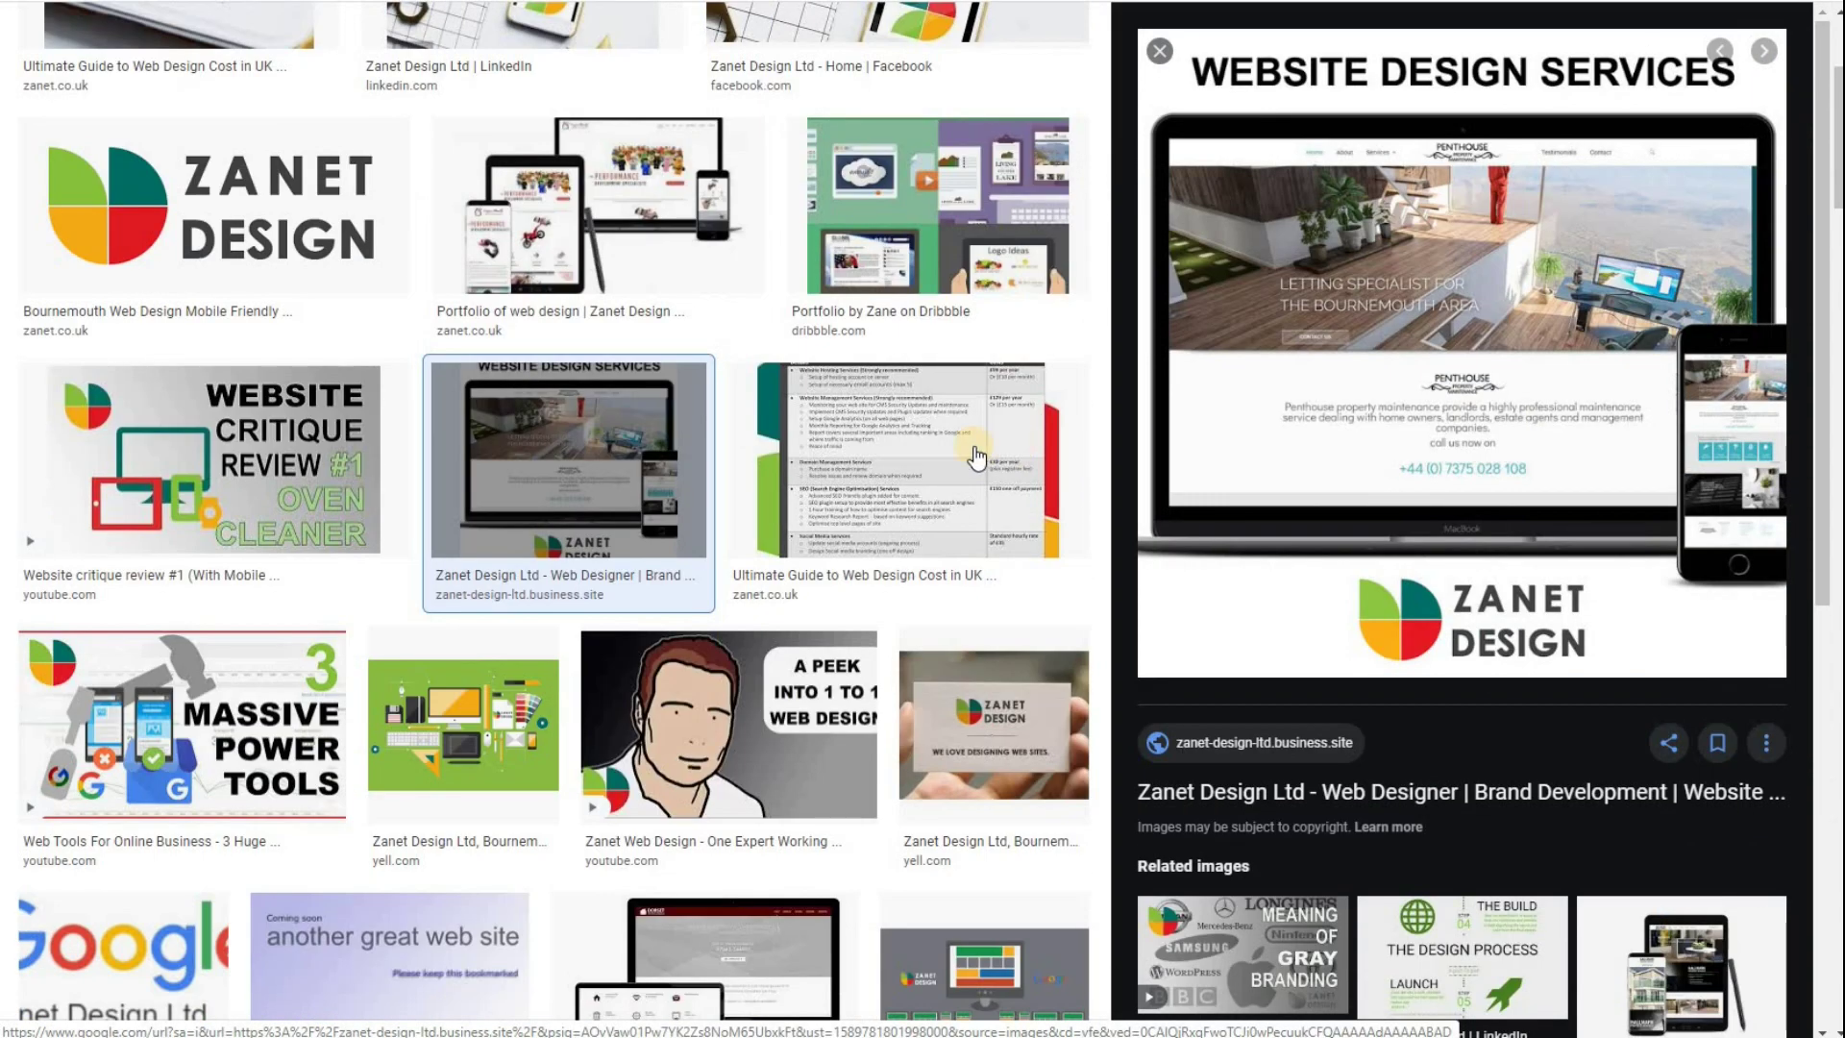
pyautogui.scroll(-5, 965, 453)
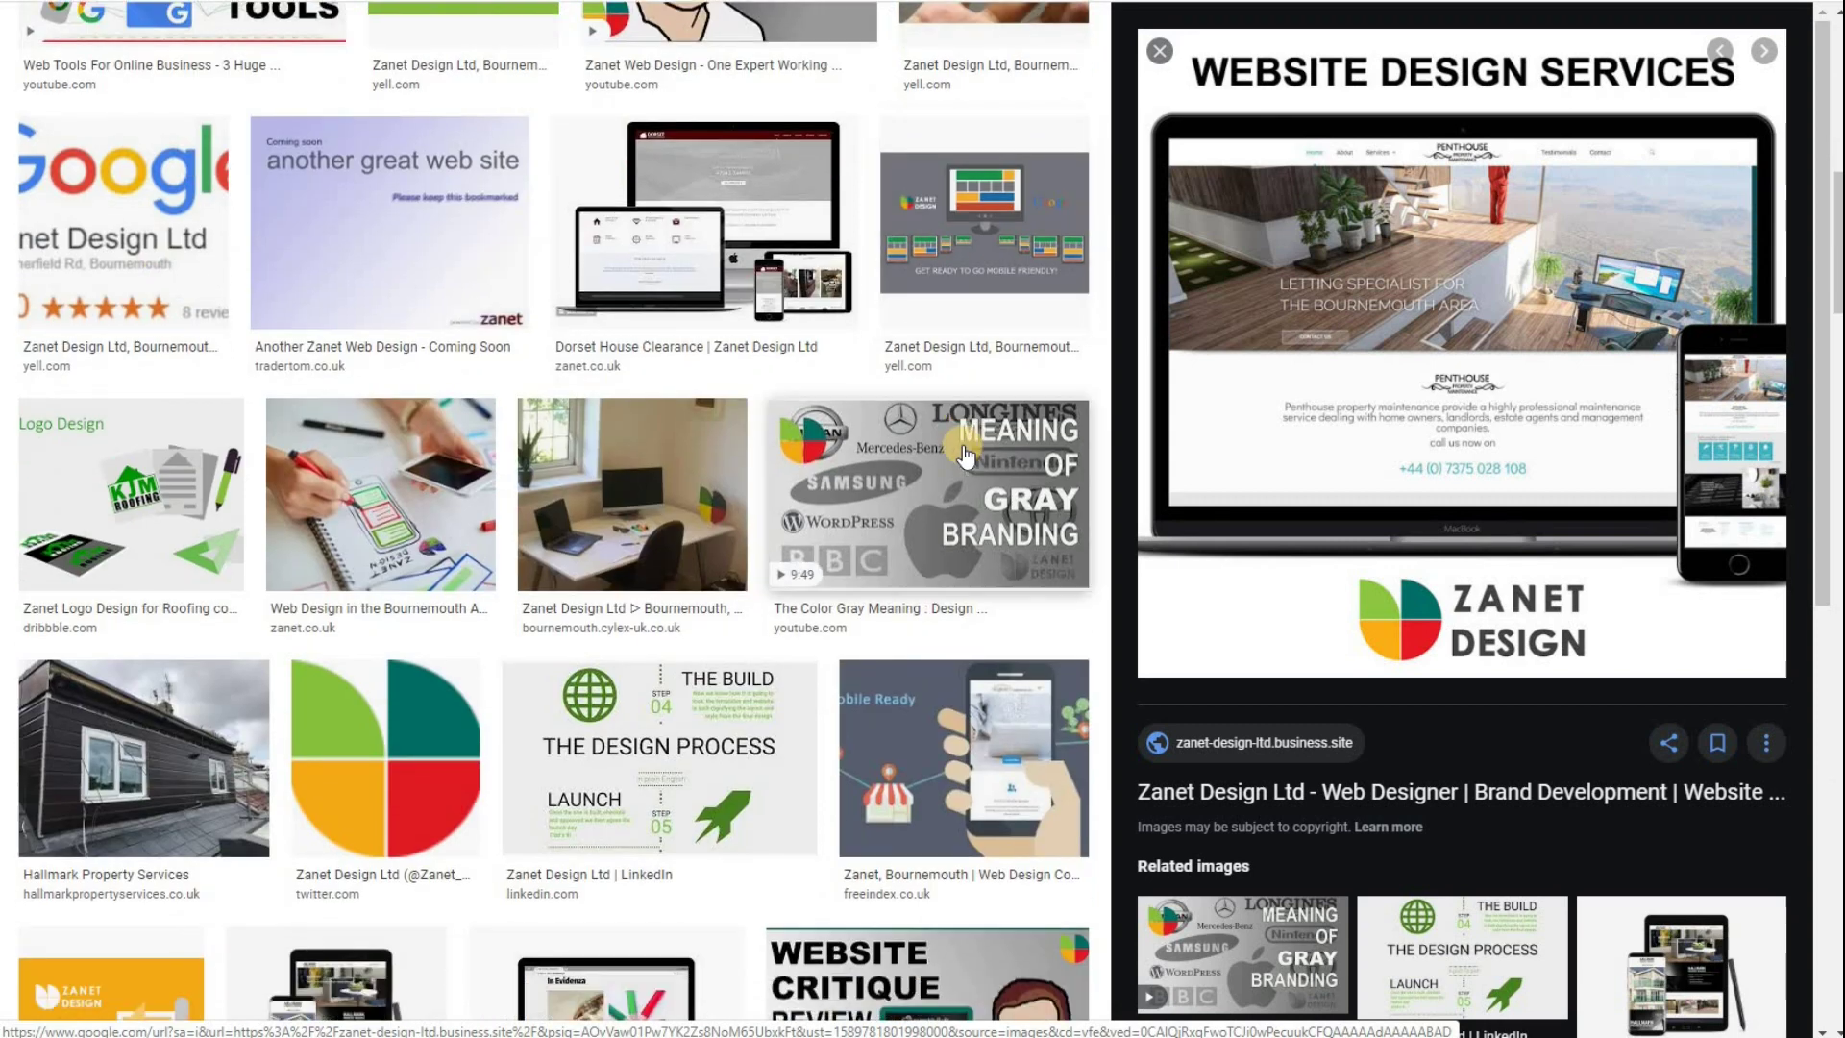
pyautogui.scroll(-2, 965, 453)
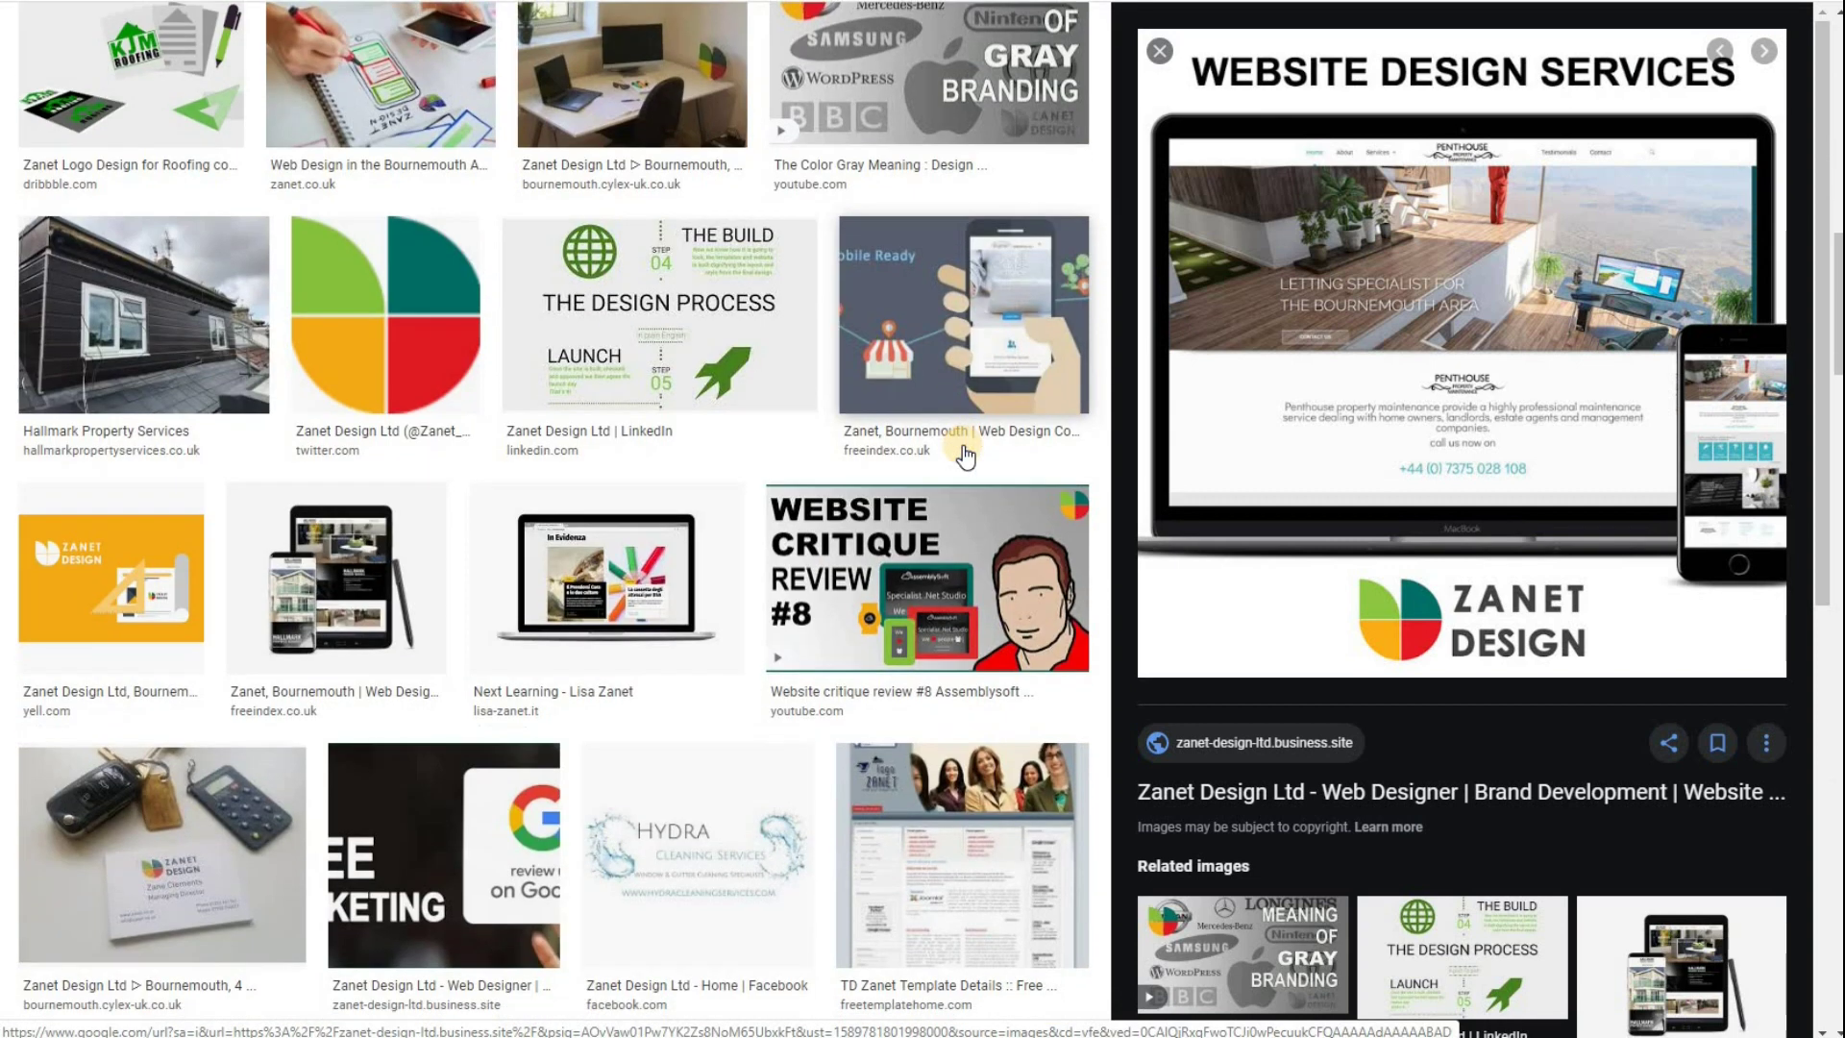
pyautogui.scroll(3, 965, 454)
pyautogui.scroll(20, 966, 454)
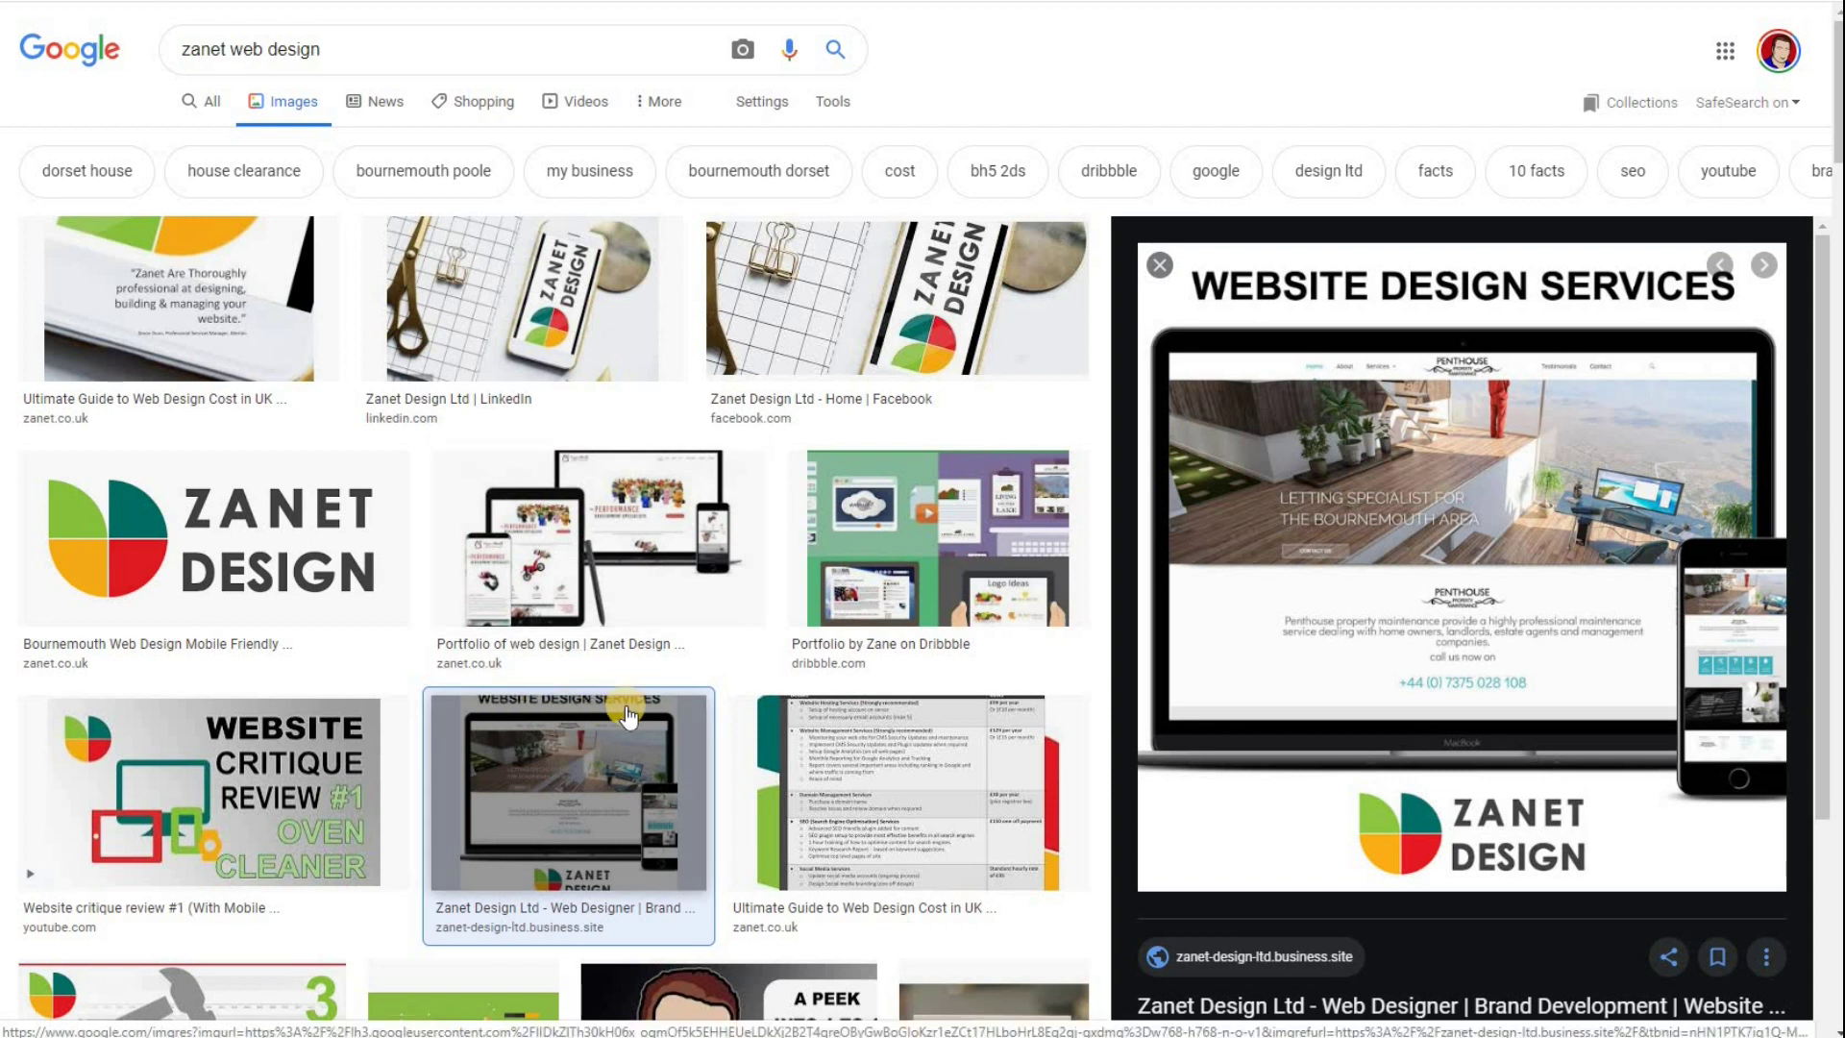
pyautogui.scroll(-1, 641, 715)
pyautogui.scroll(-5, 642, 716)
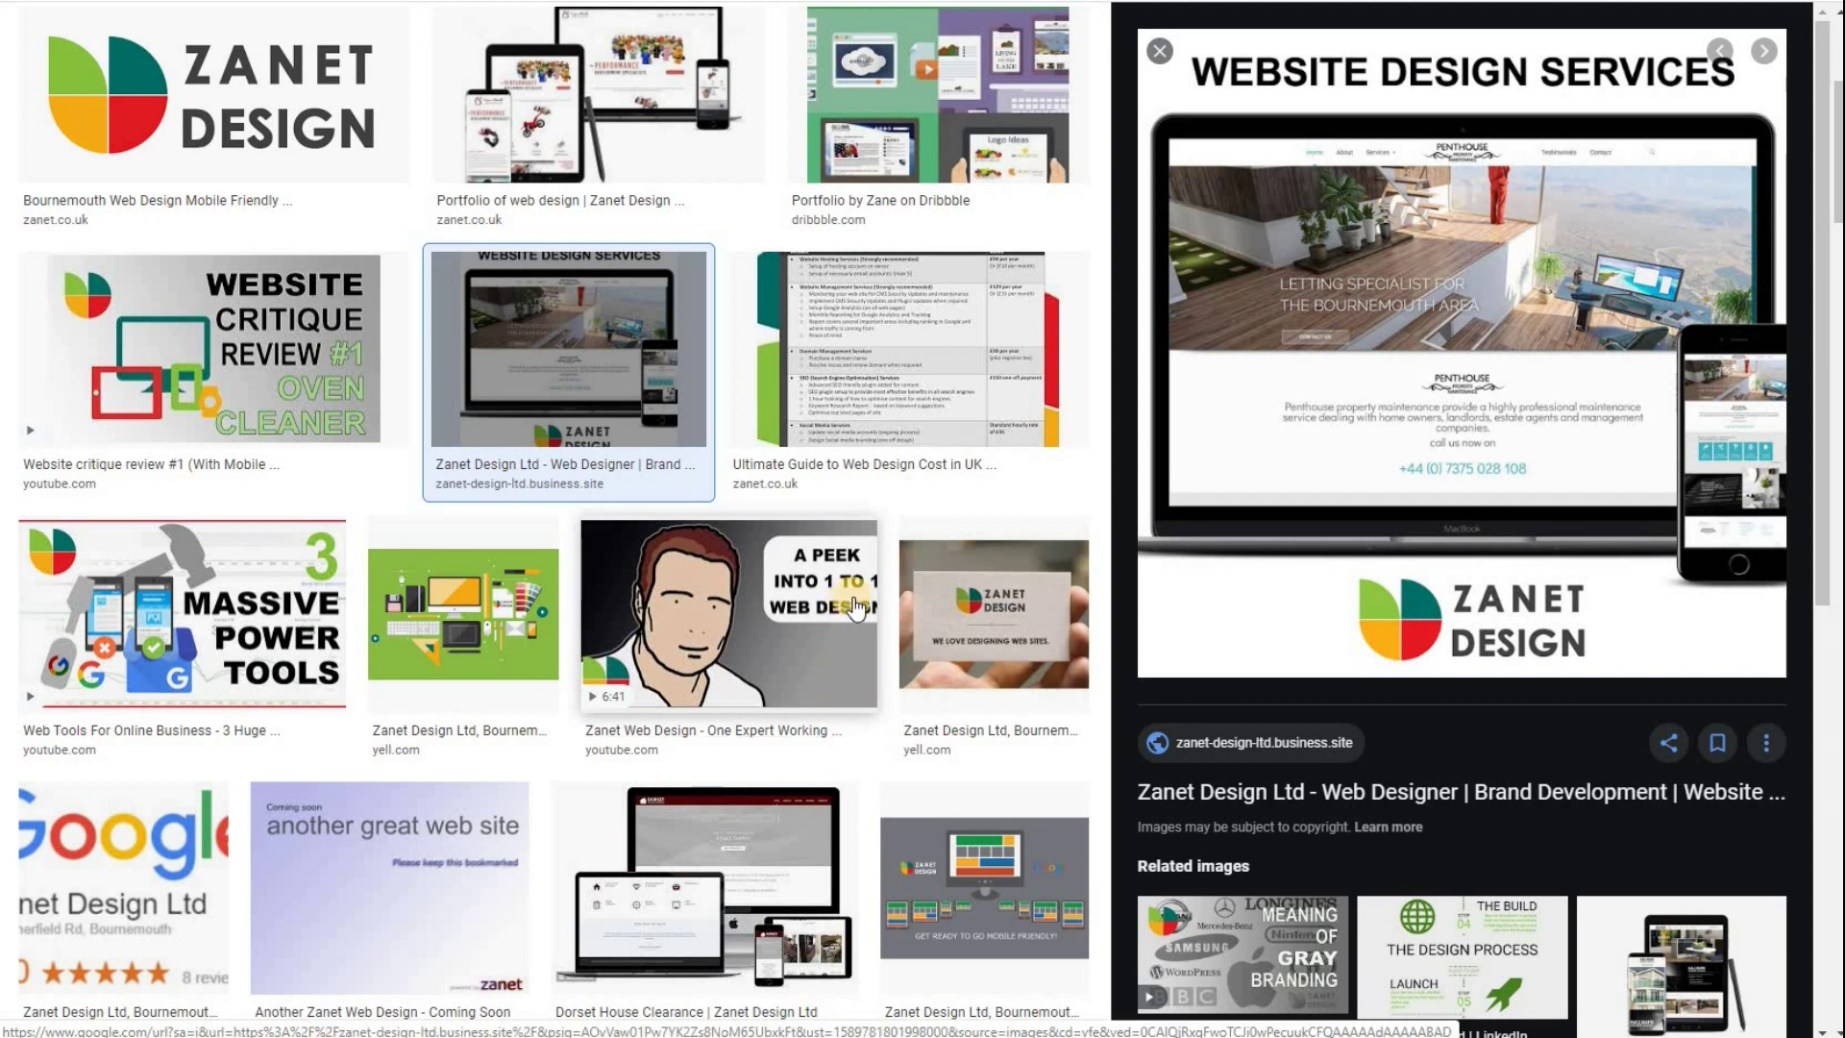
pyautogui.scroll(2, 855, 607)
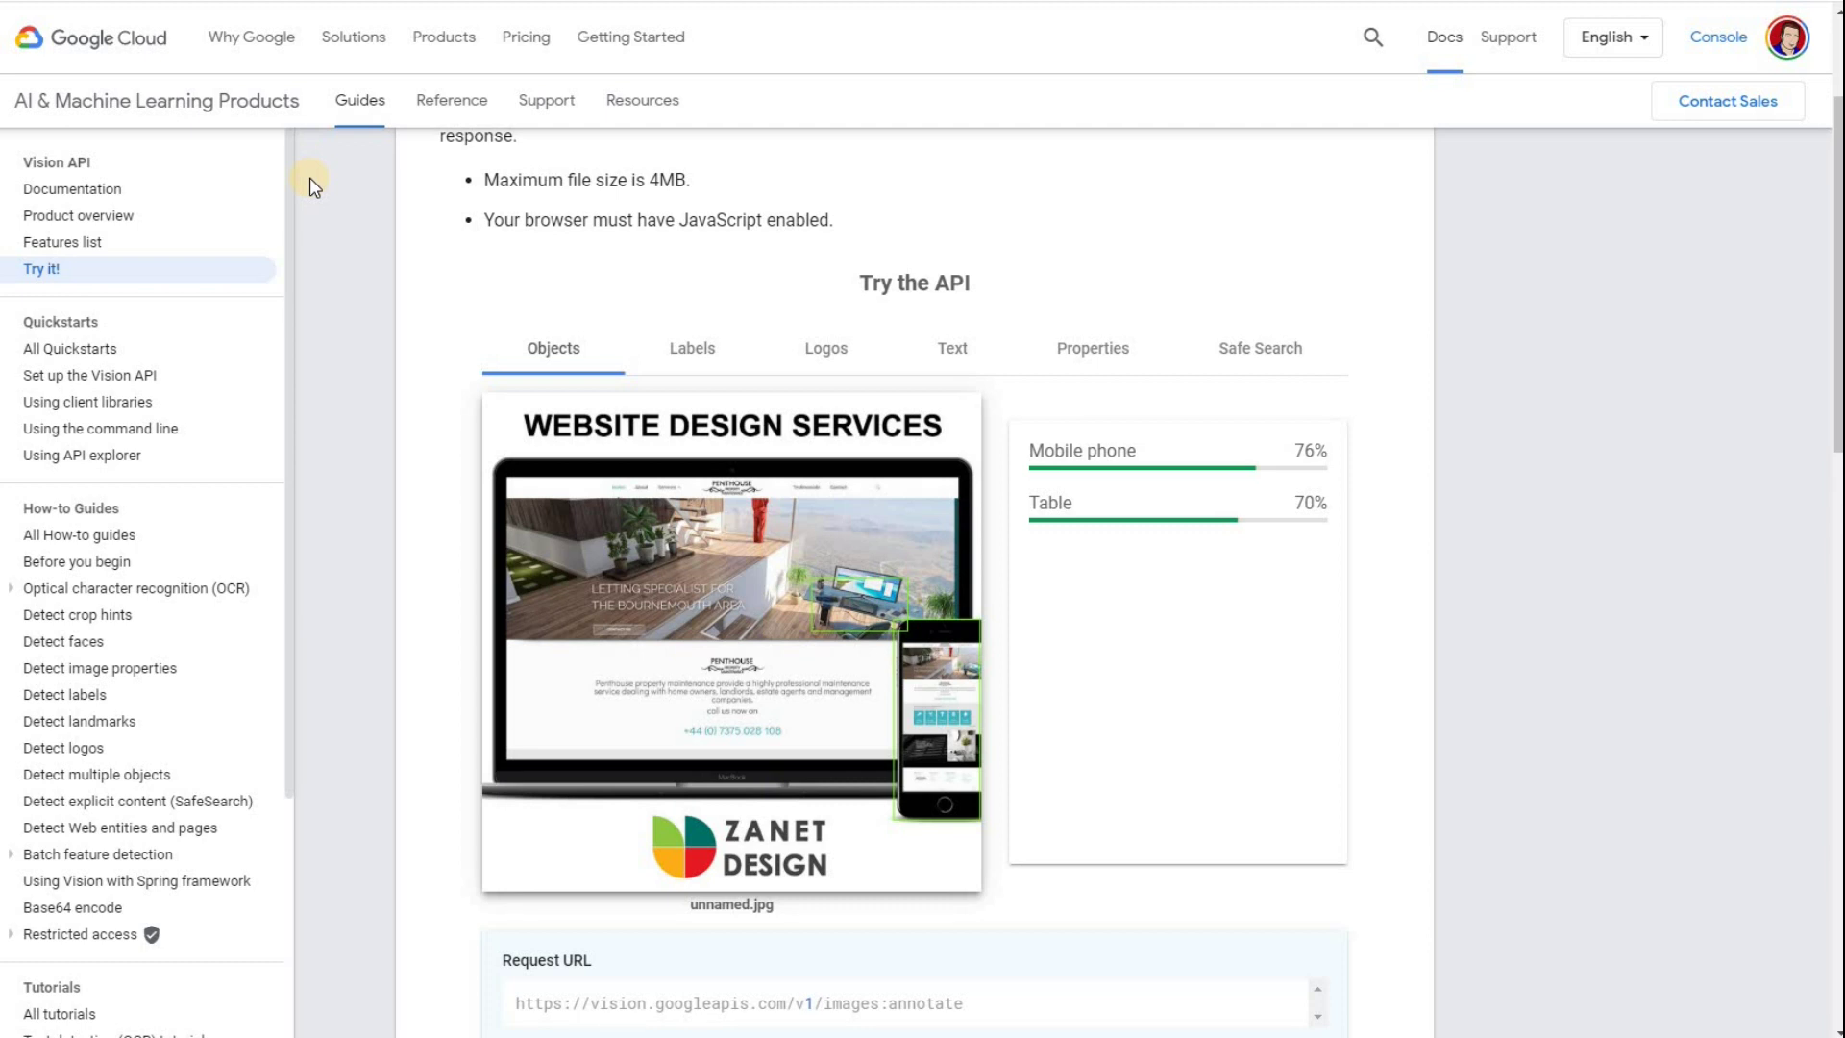
# Scroll the Vision API demo to the Objects results: Mobile phone 76% and Table 70%
pyautogui.scroll(2, 329, 190)
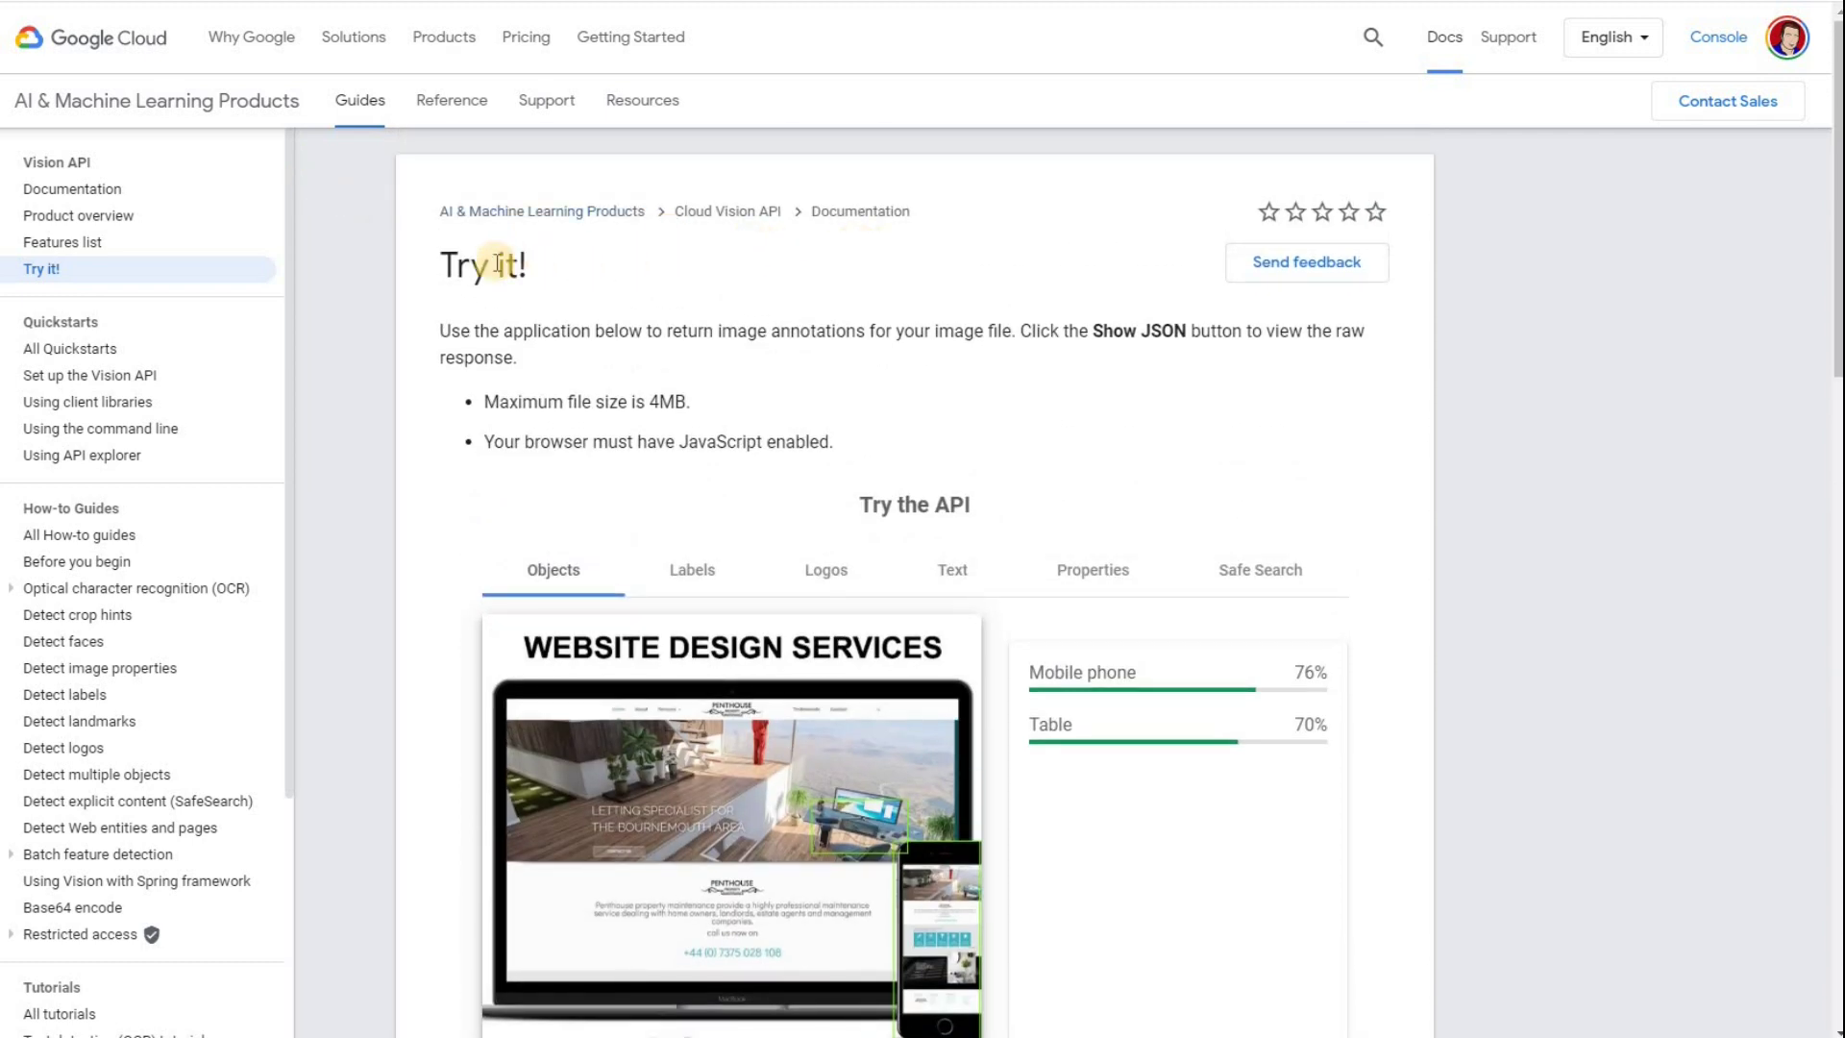
pyautogui.scroll(-1, 718, 449)
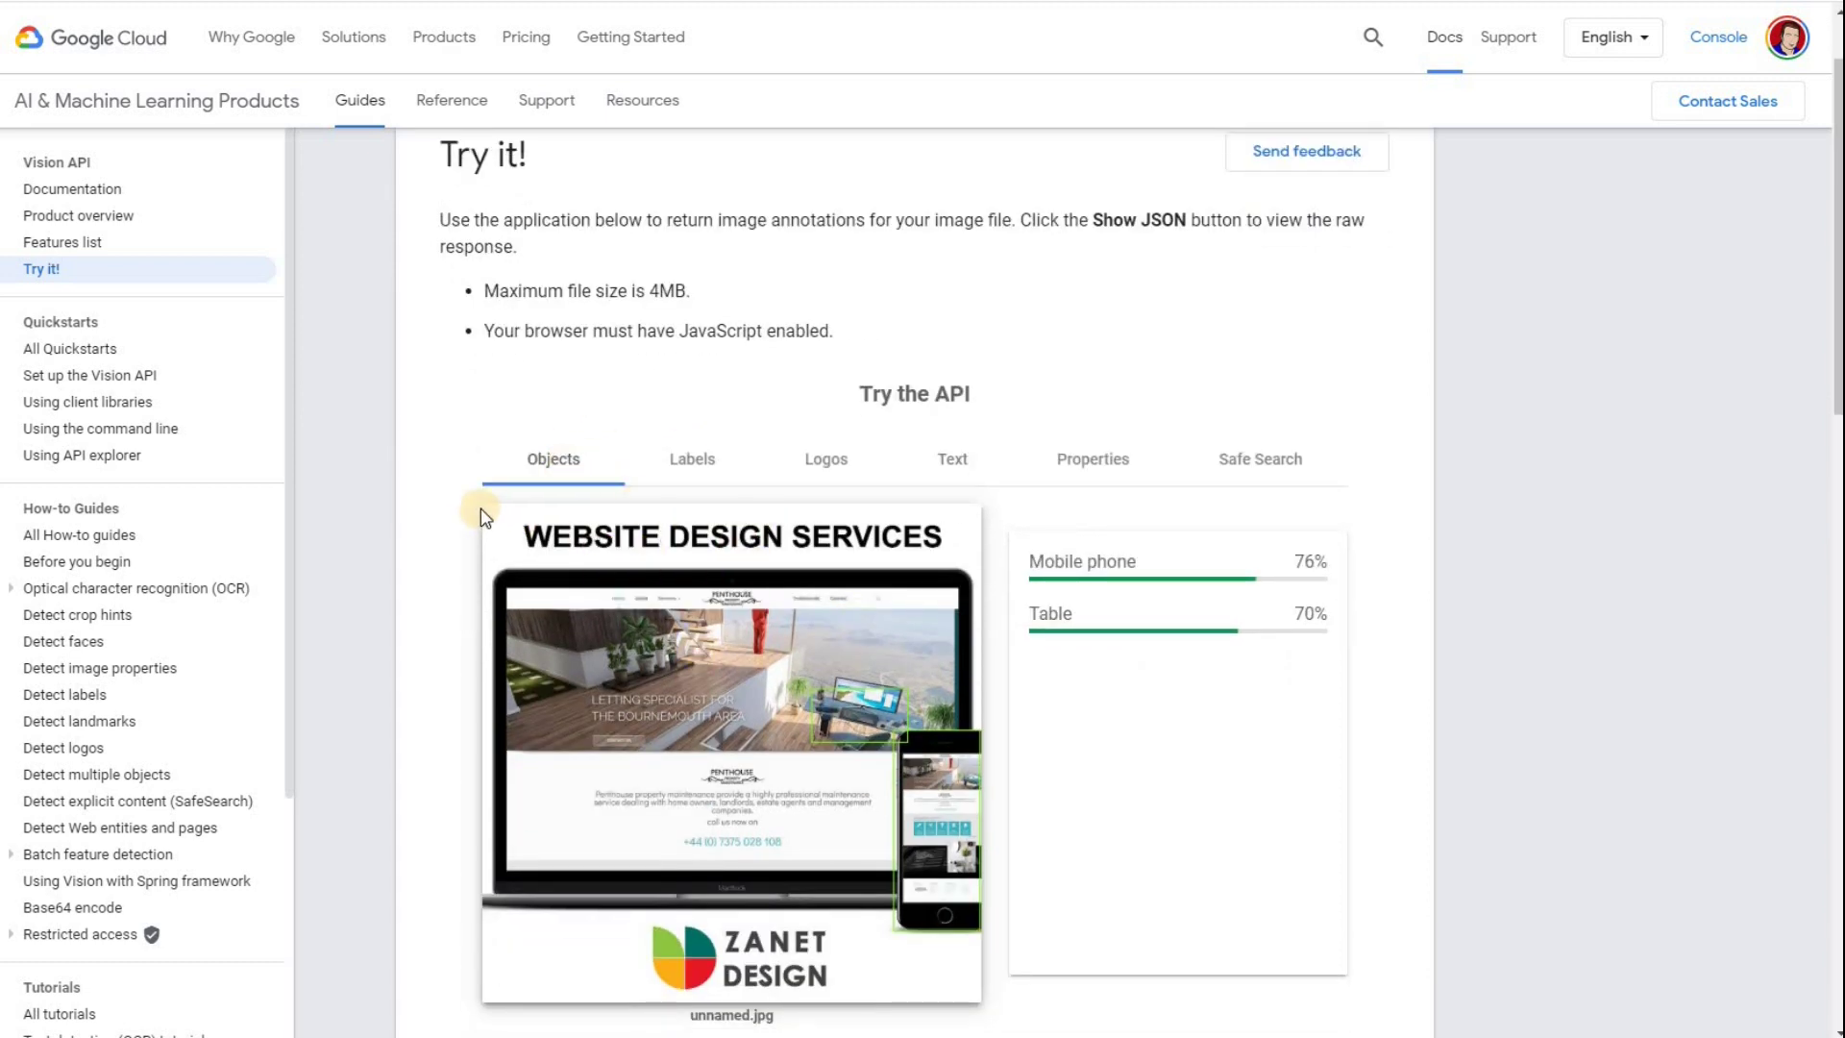
pyautogui.scroll(-2, 857, 507)
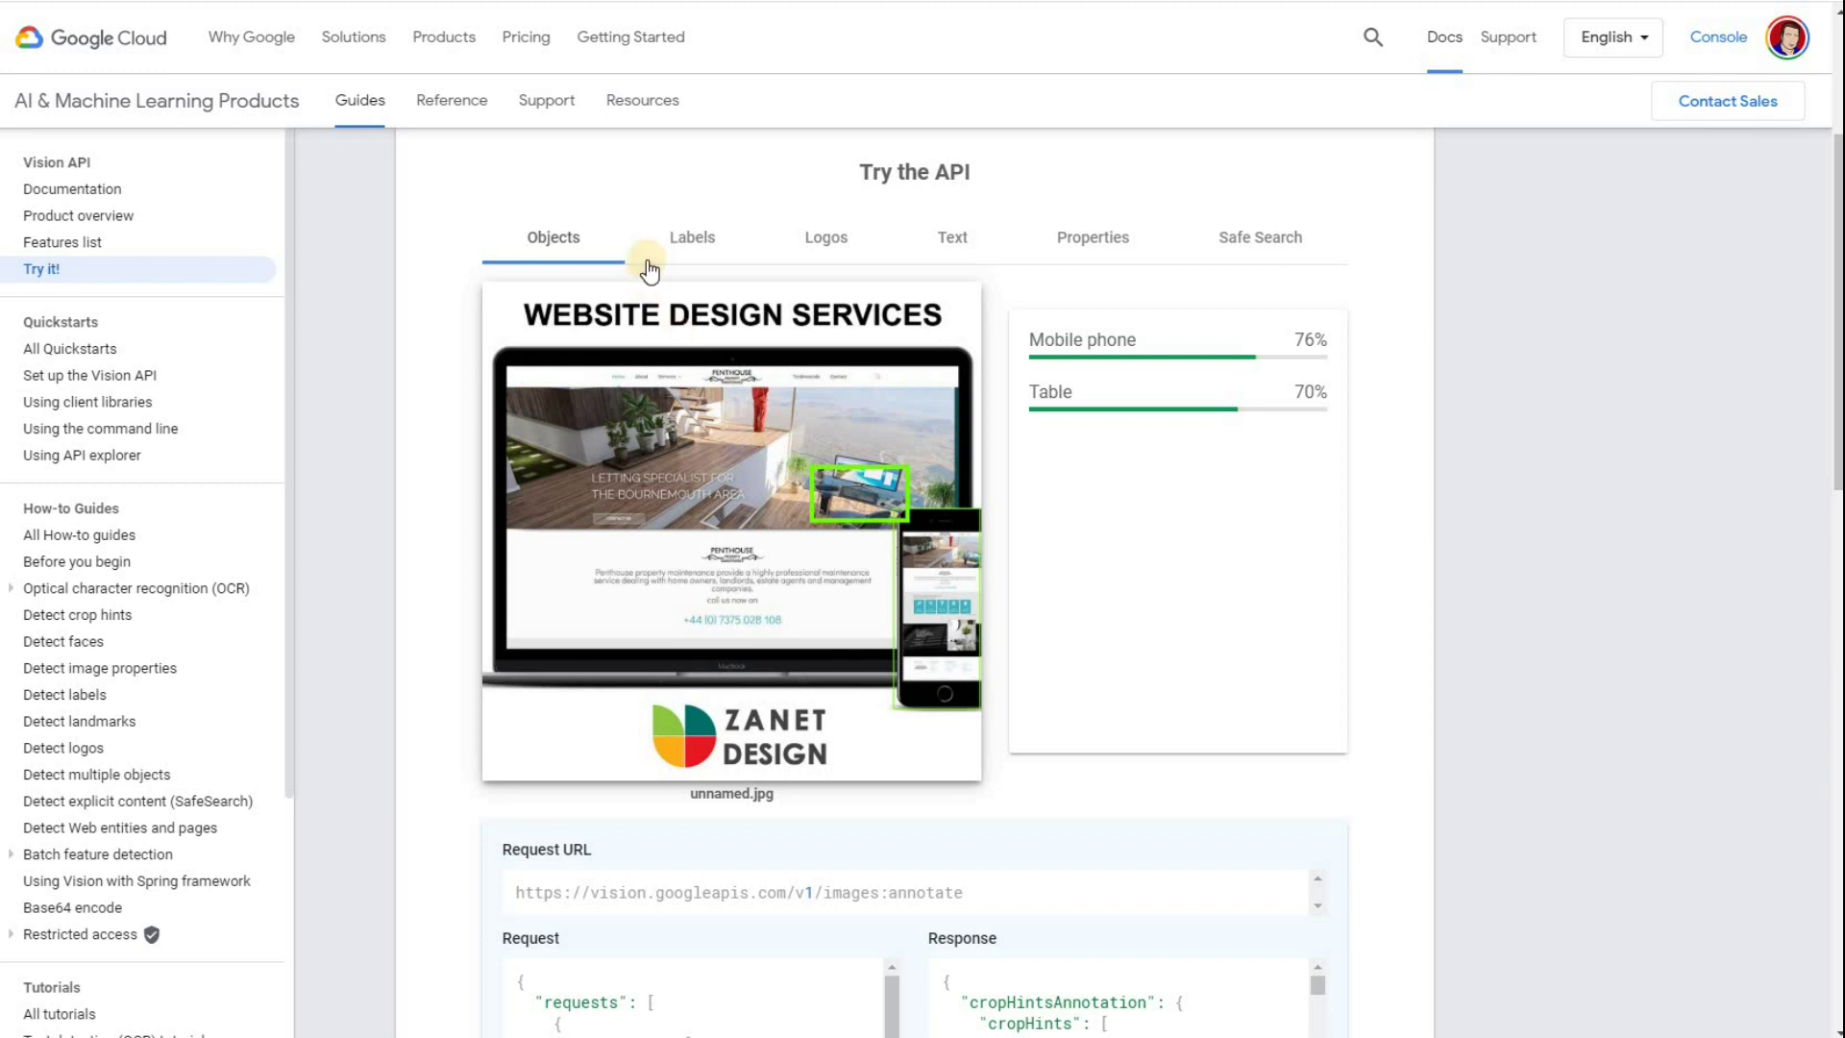
# Show the Labels results and scroll through Product 95%, Web Page 94%, Website 90%, Transport 85%
pyautogui.click(689, 240)
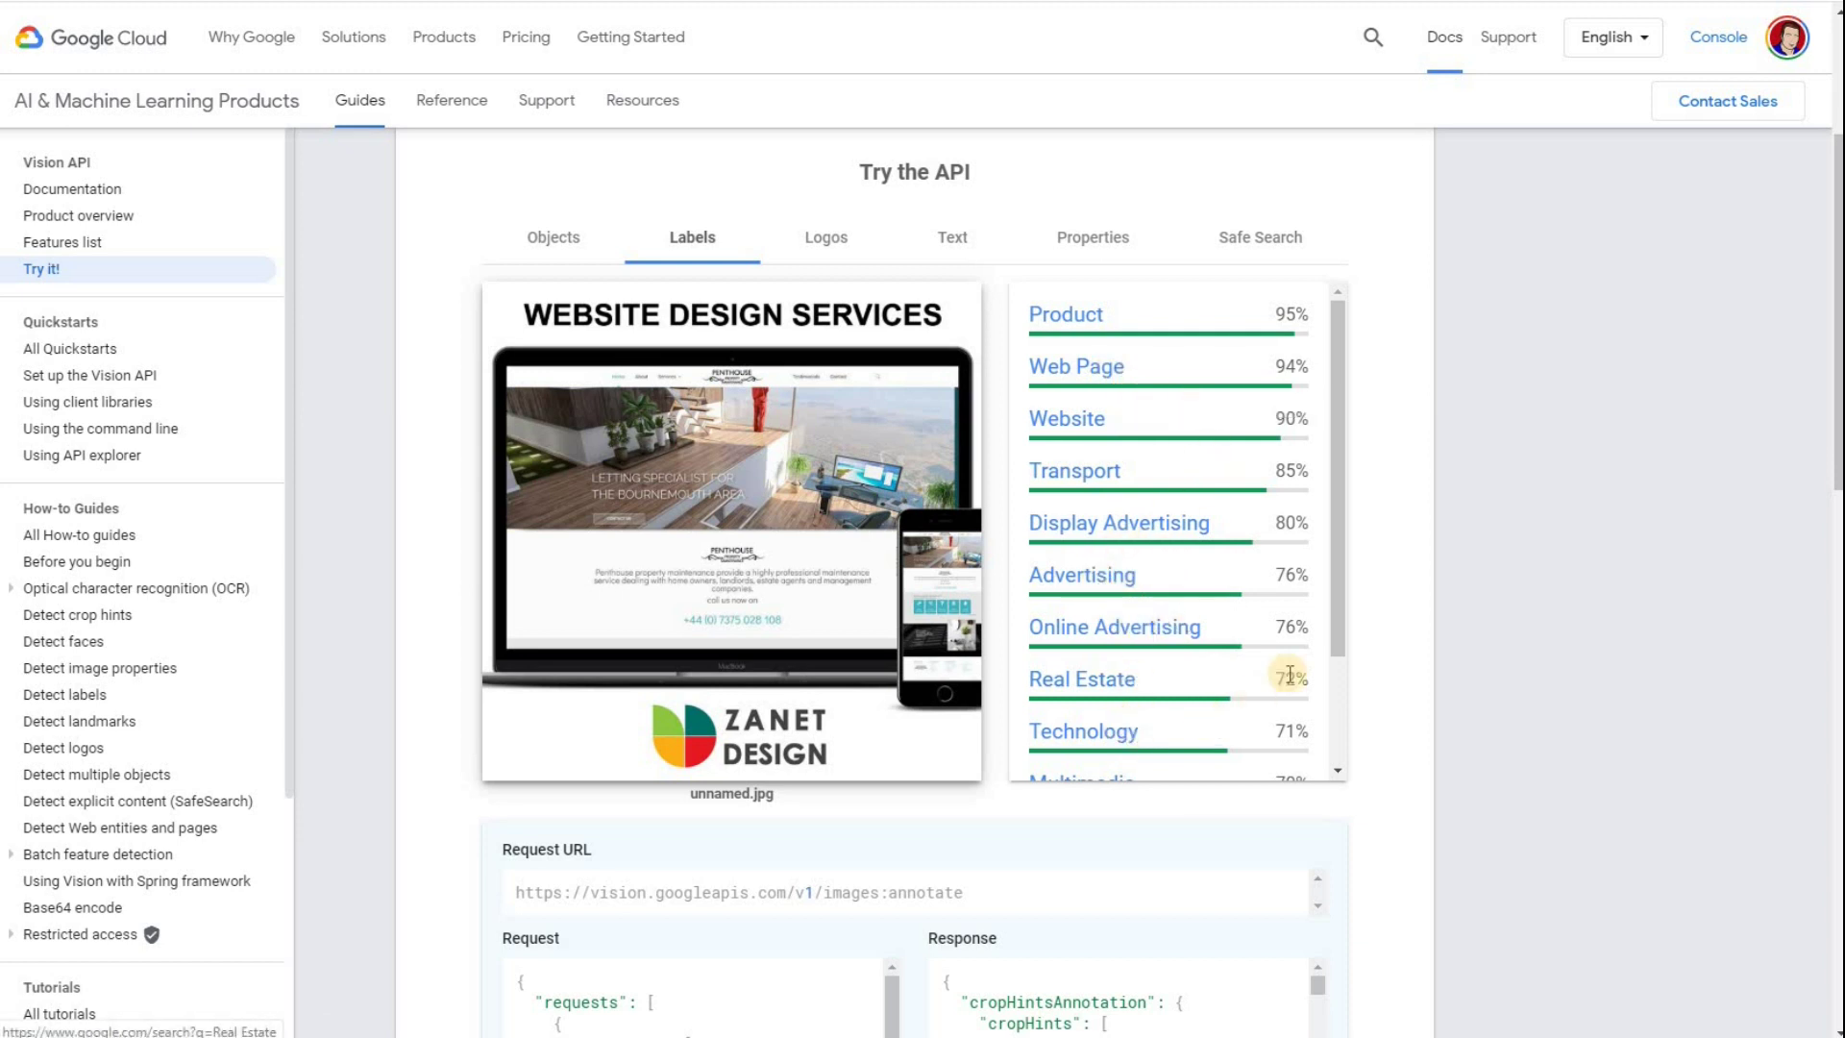
pyautogui.moveTo(1335, 683); pyautogui.dragTo(1335, 761)
pyautogui.scroll(3, 1331, 615)
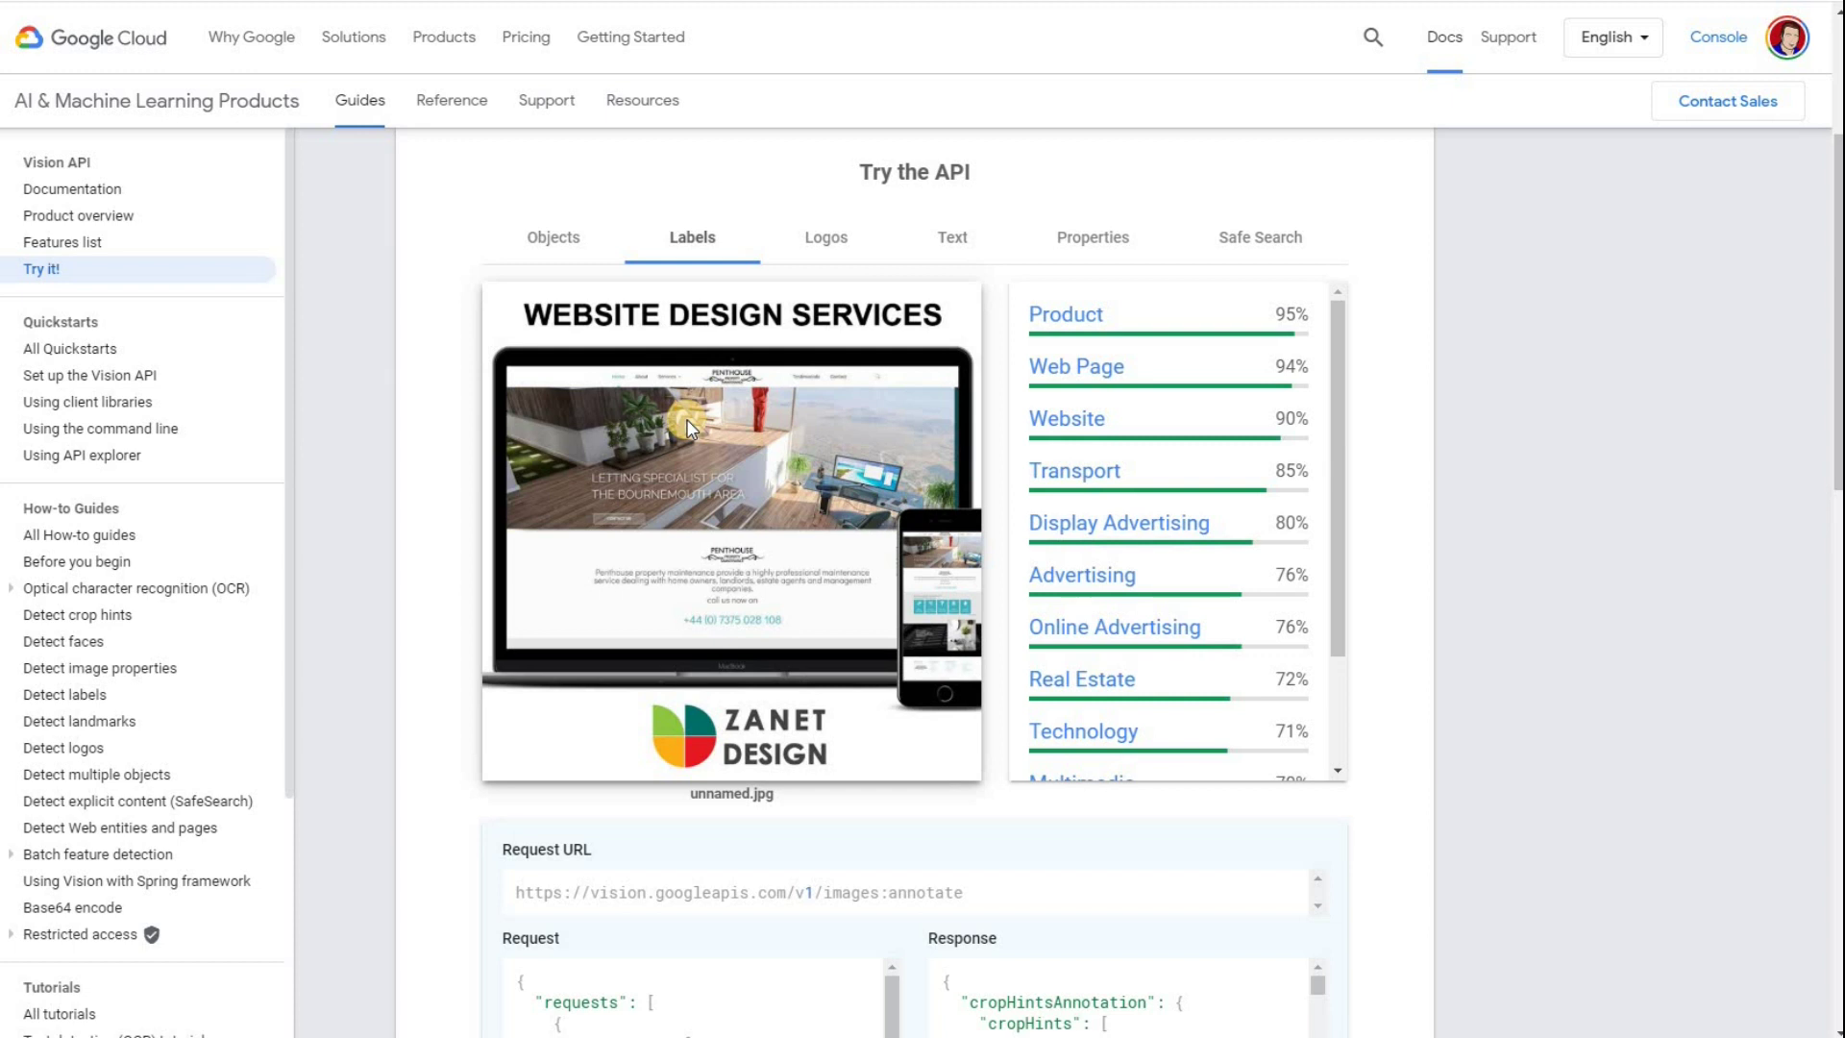
# Check the Logos result (Univision 73%), then show the detected text blocks on the image
pyautogui.click(824, 240)
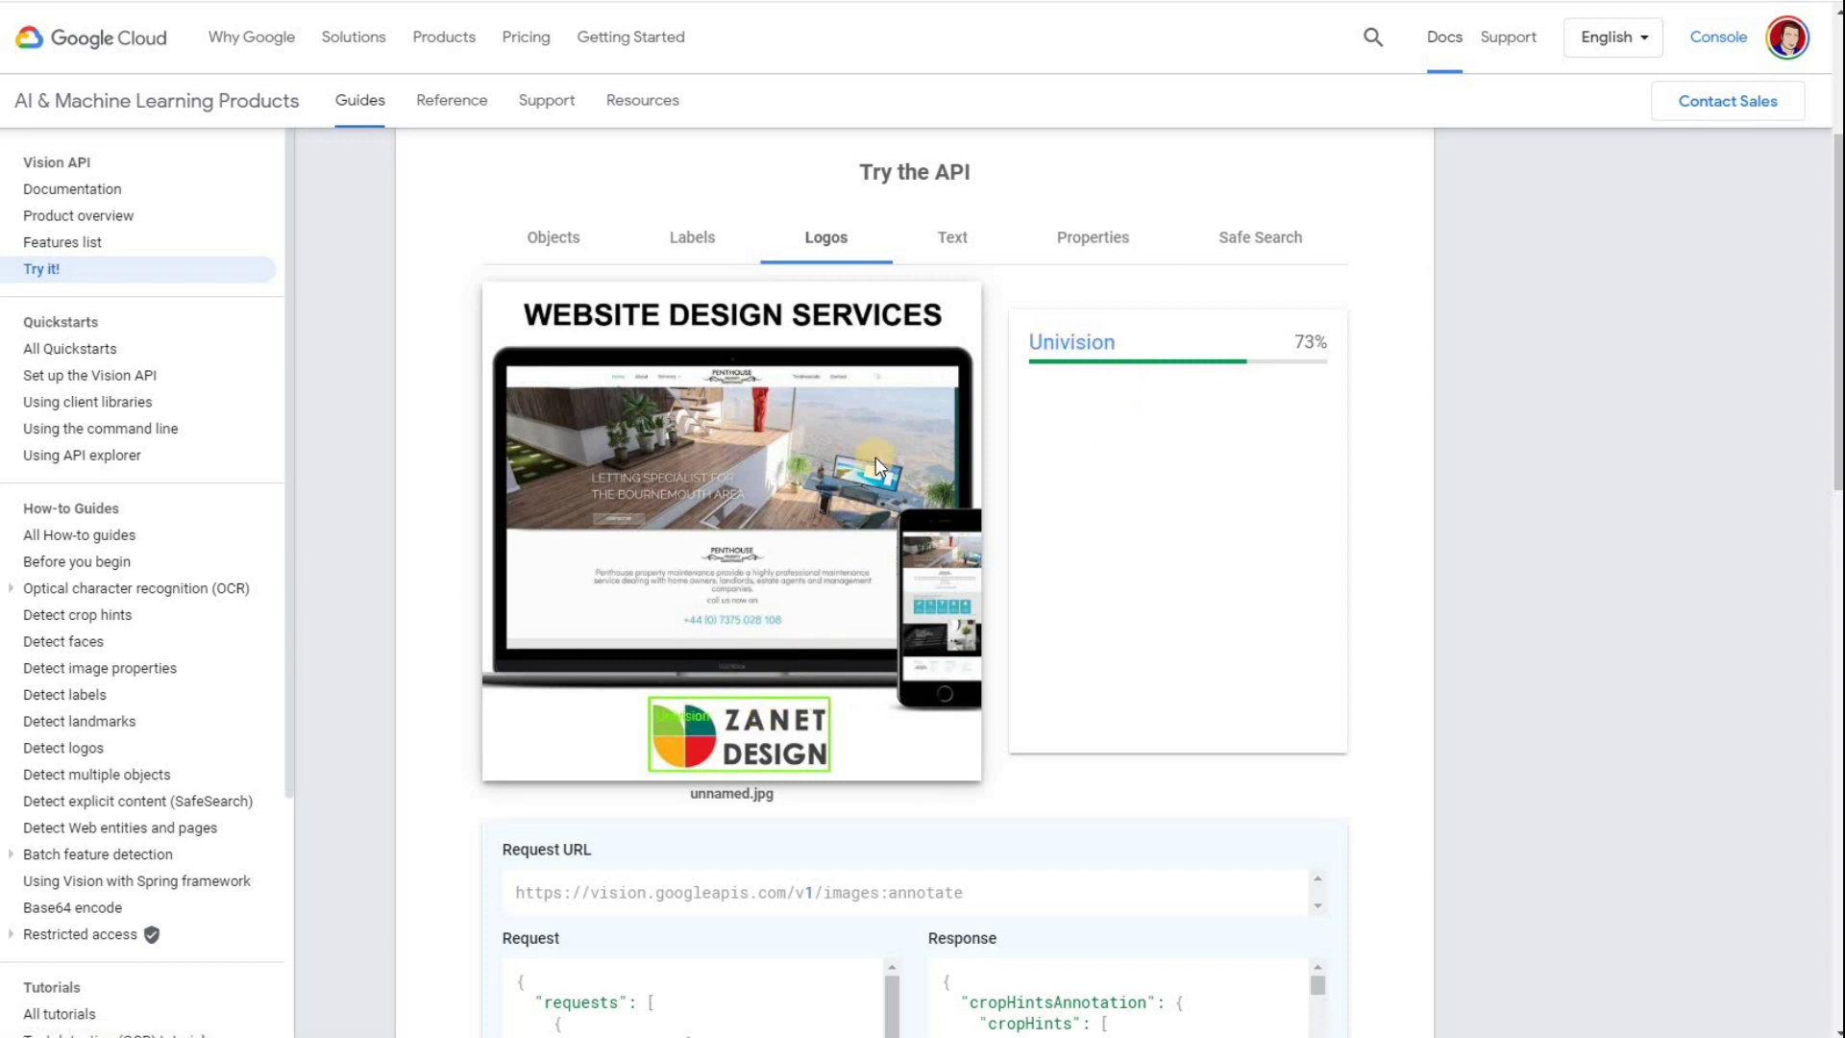
pyautogui.click(954, 238)
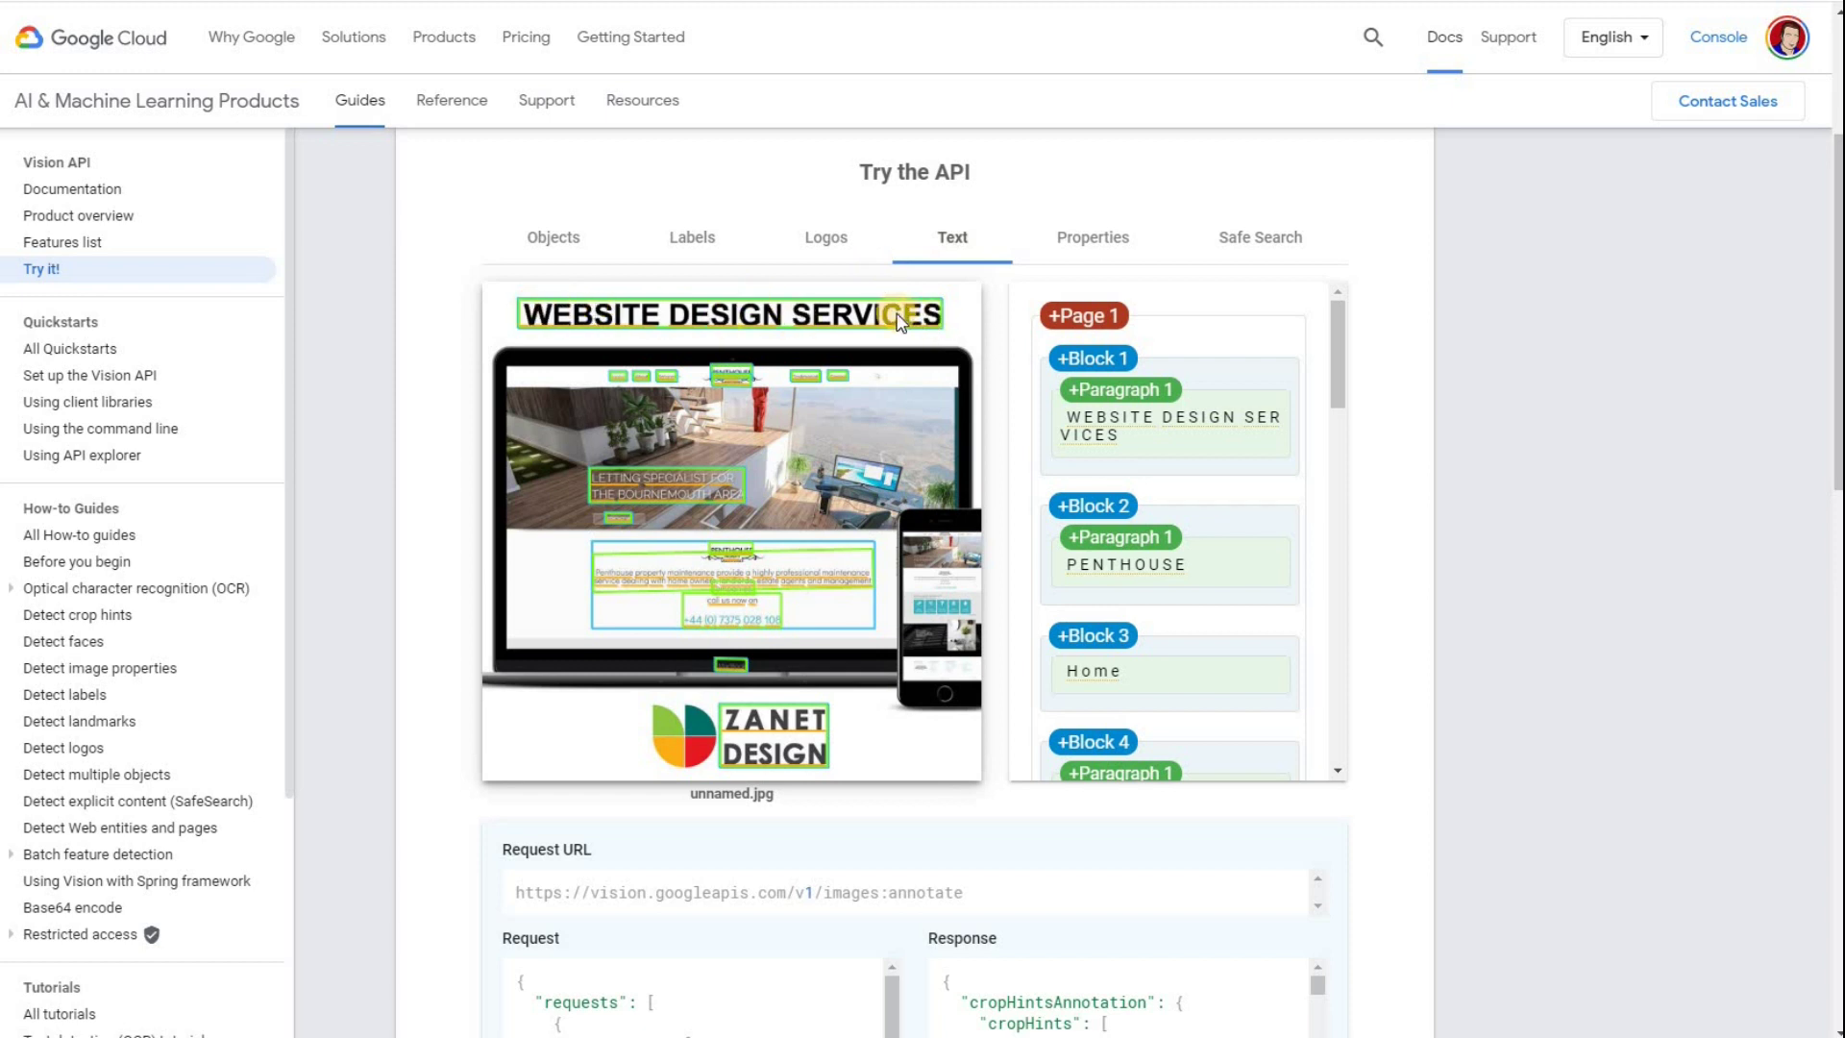
# Scroll the Text results through all 13 blocks, down to MacBook and ZANET DESIGN
pyautogui.moveTo(1207, 426)
pyautogui.click(1336, 452)
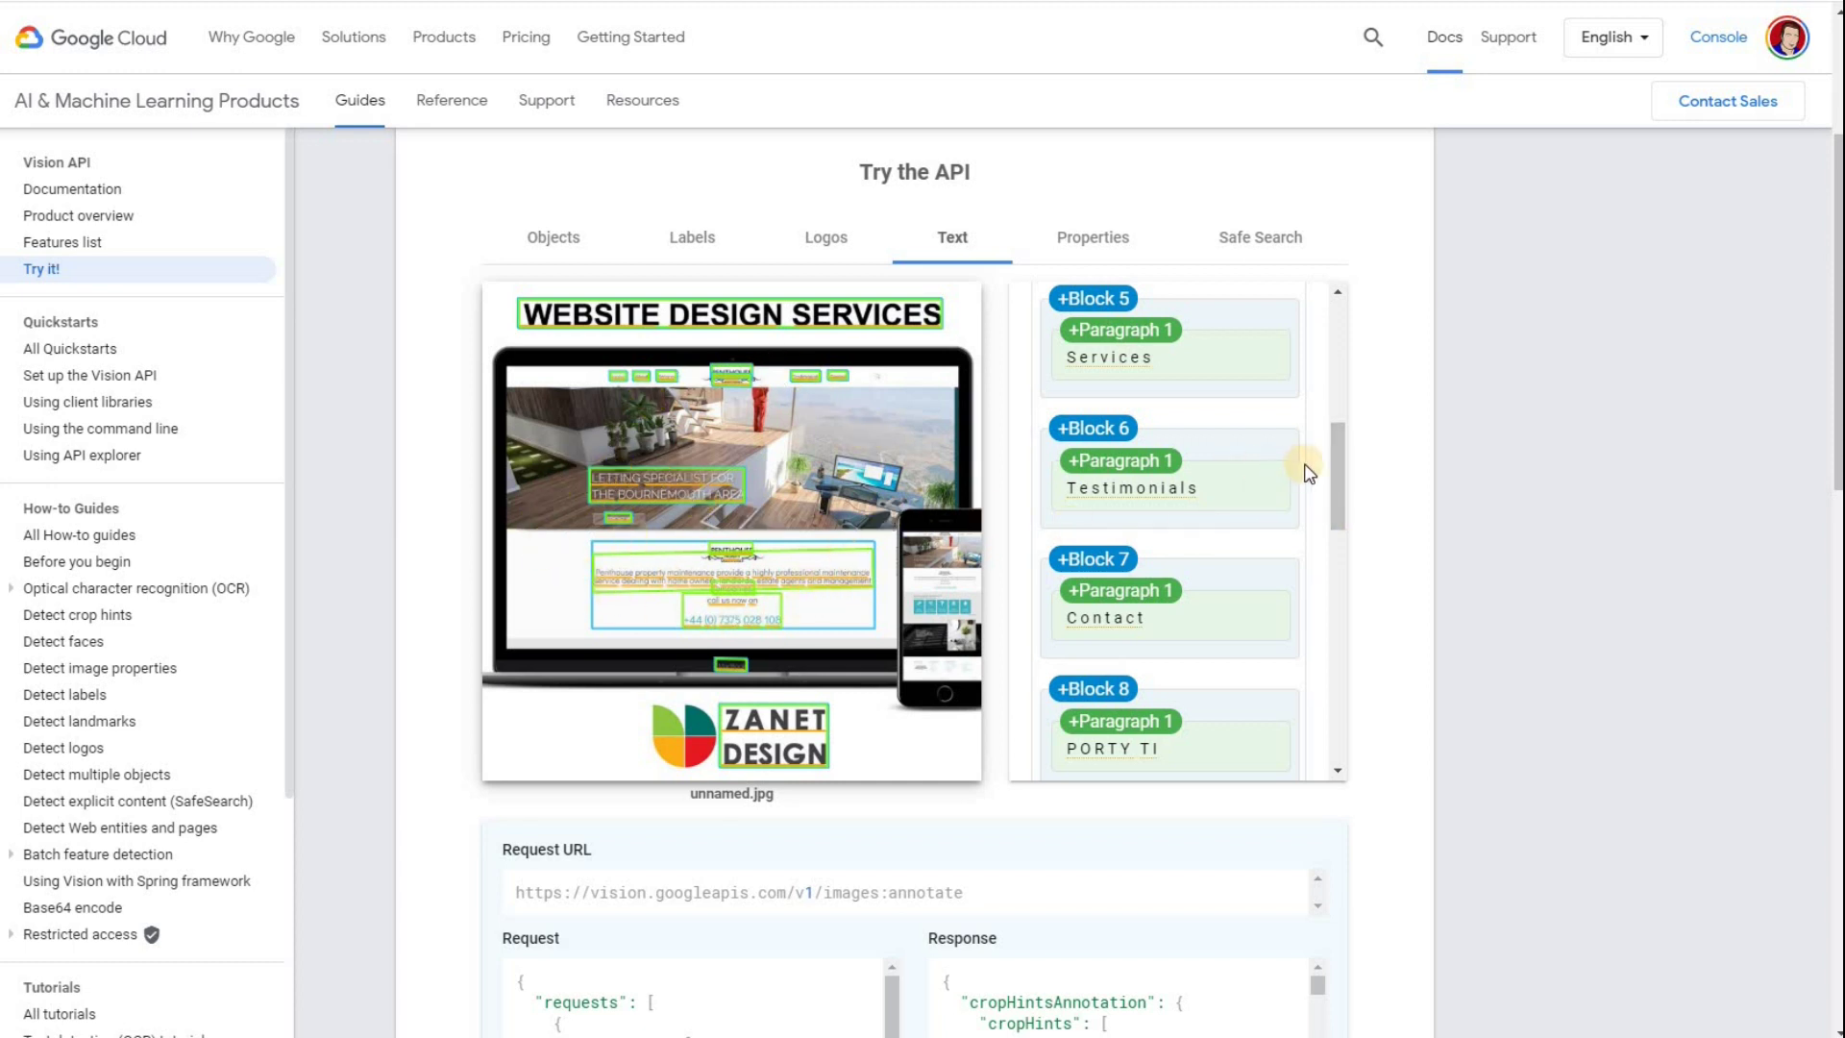
pyautogui.moveTo(1334, 487); pyautogui.dragTo(1256, 548)
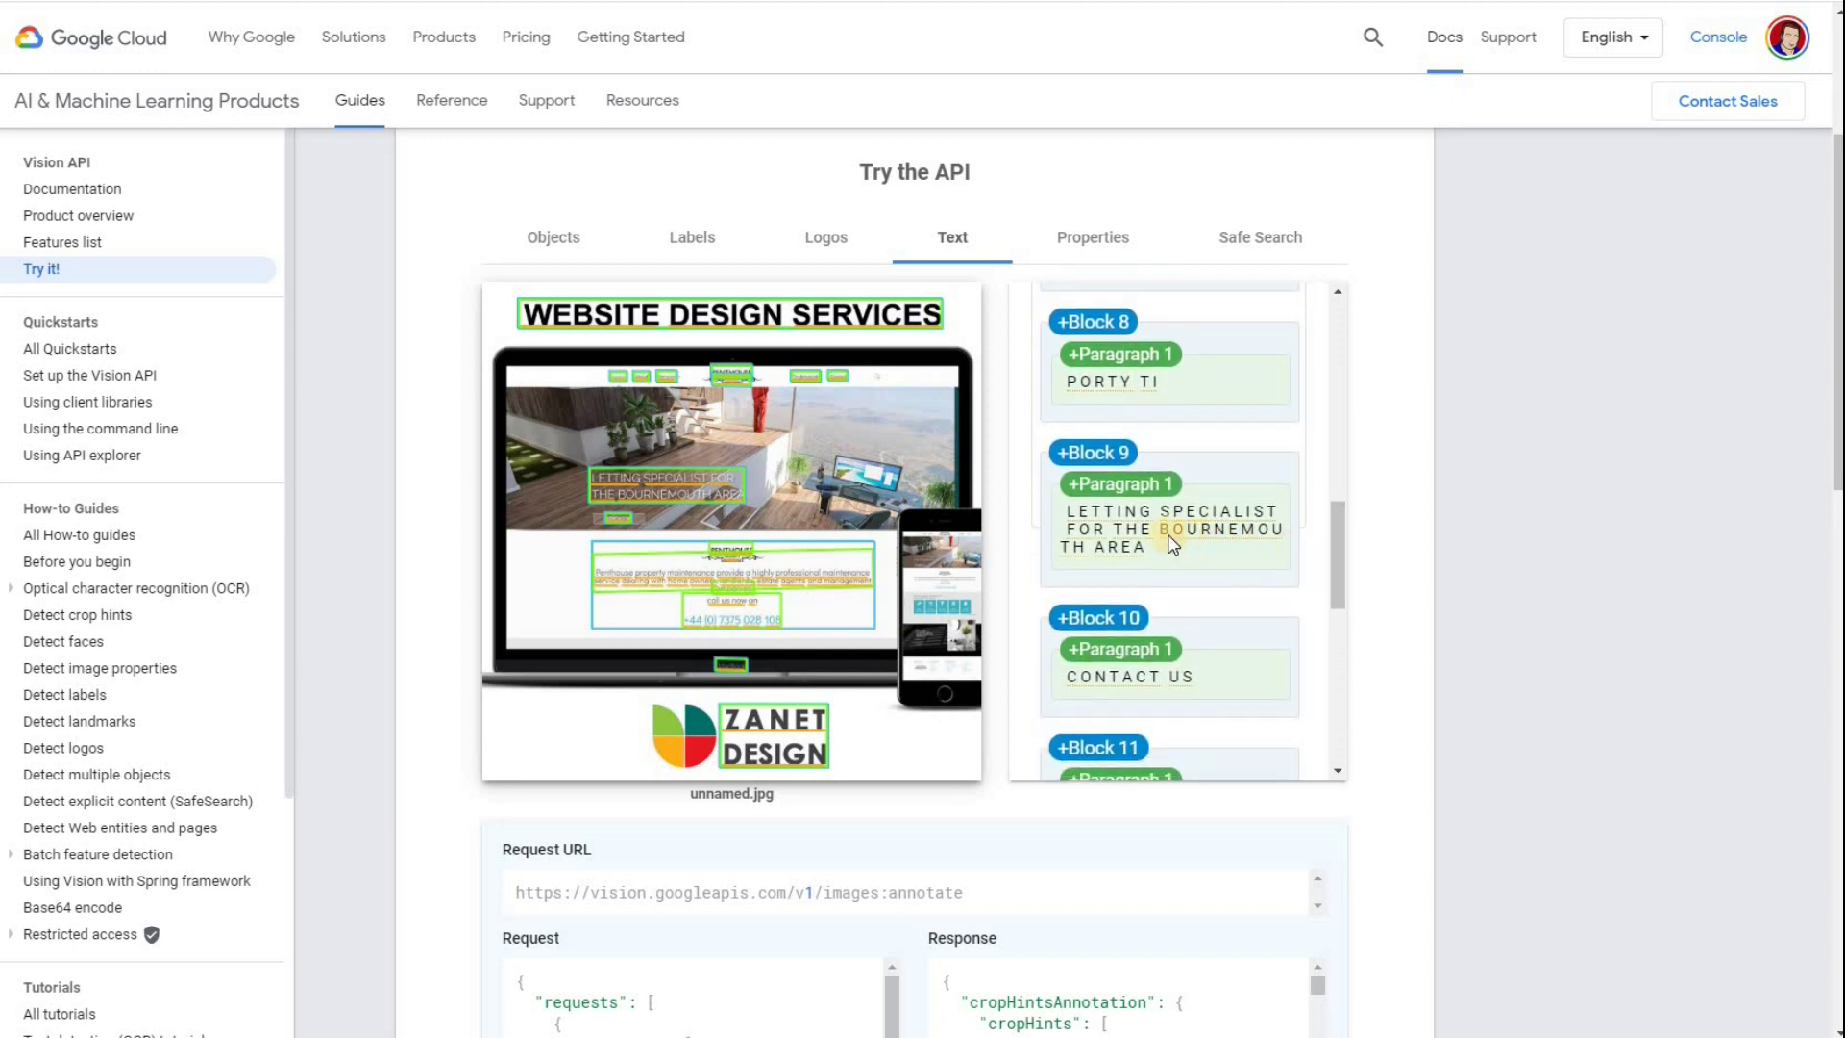
pyautogui.moveTo(1266, 536)
pyautogui.click(1336, 584)
pyautogui.moveTo(1335, 582); pyautogui.dragTo(1323, 710)
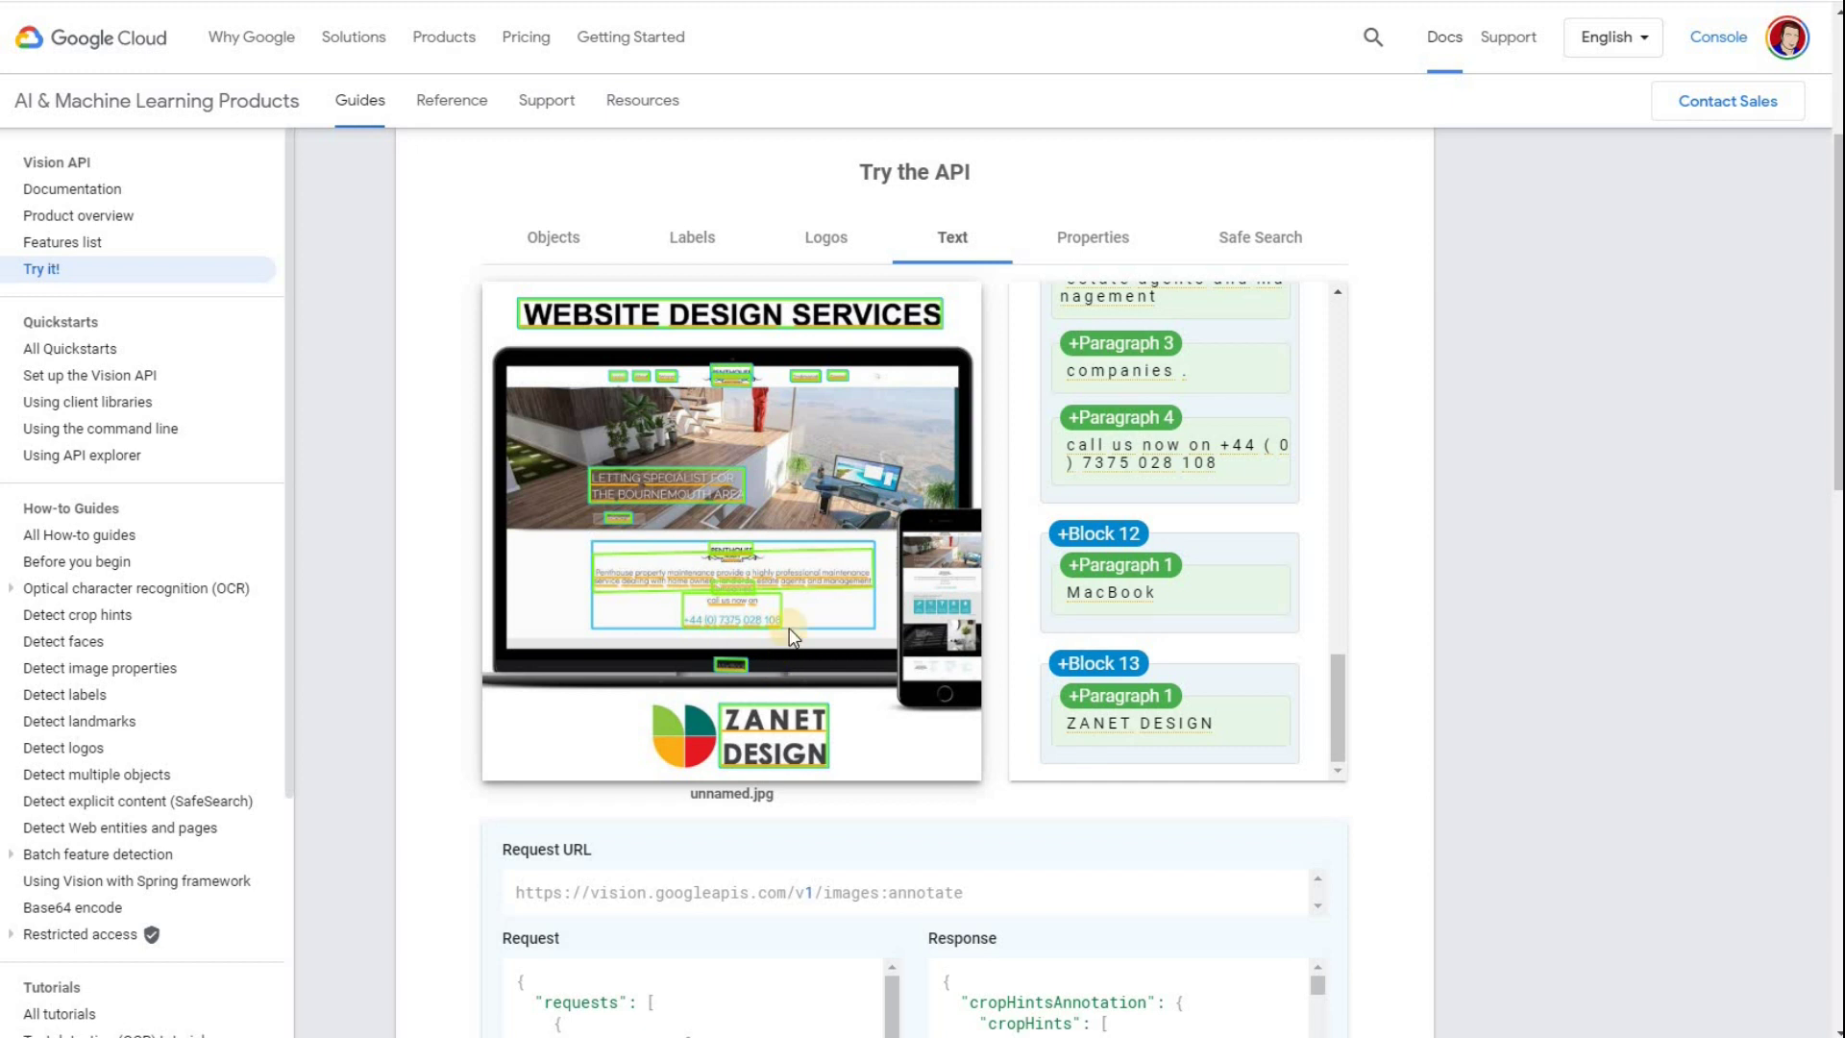
# View the image's Properties with crop hints, then its Safe Search likelihood ratings
pyautogui.click(1093, 244)
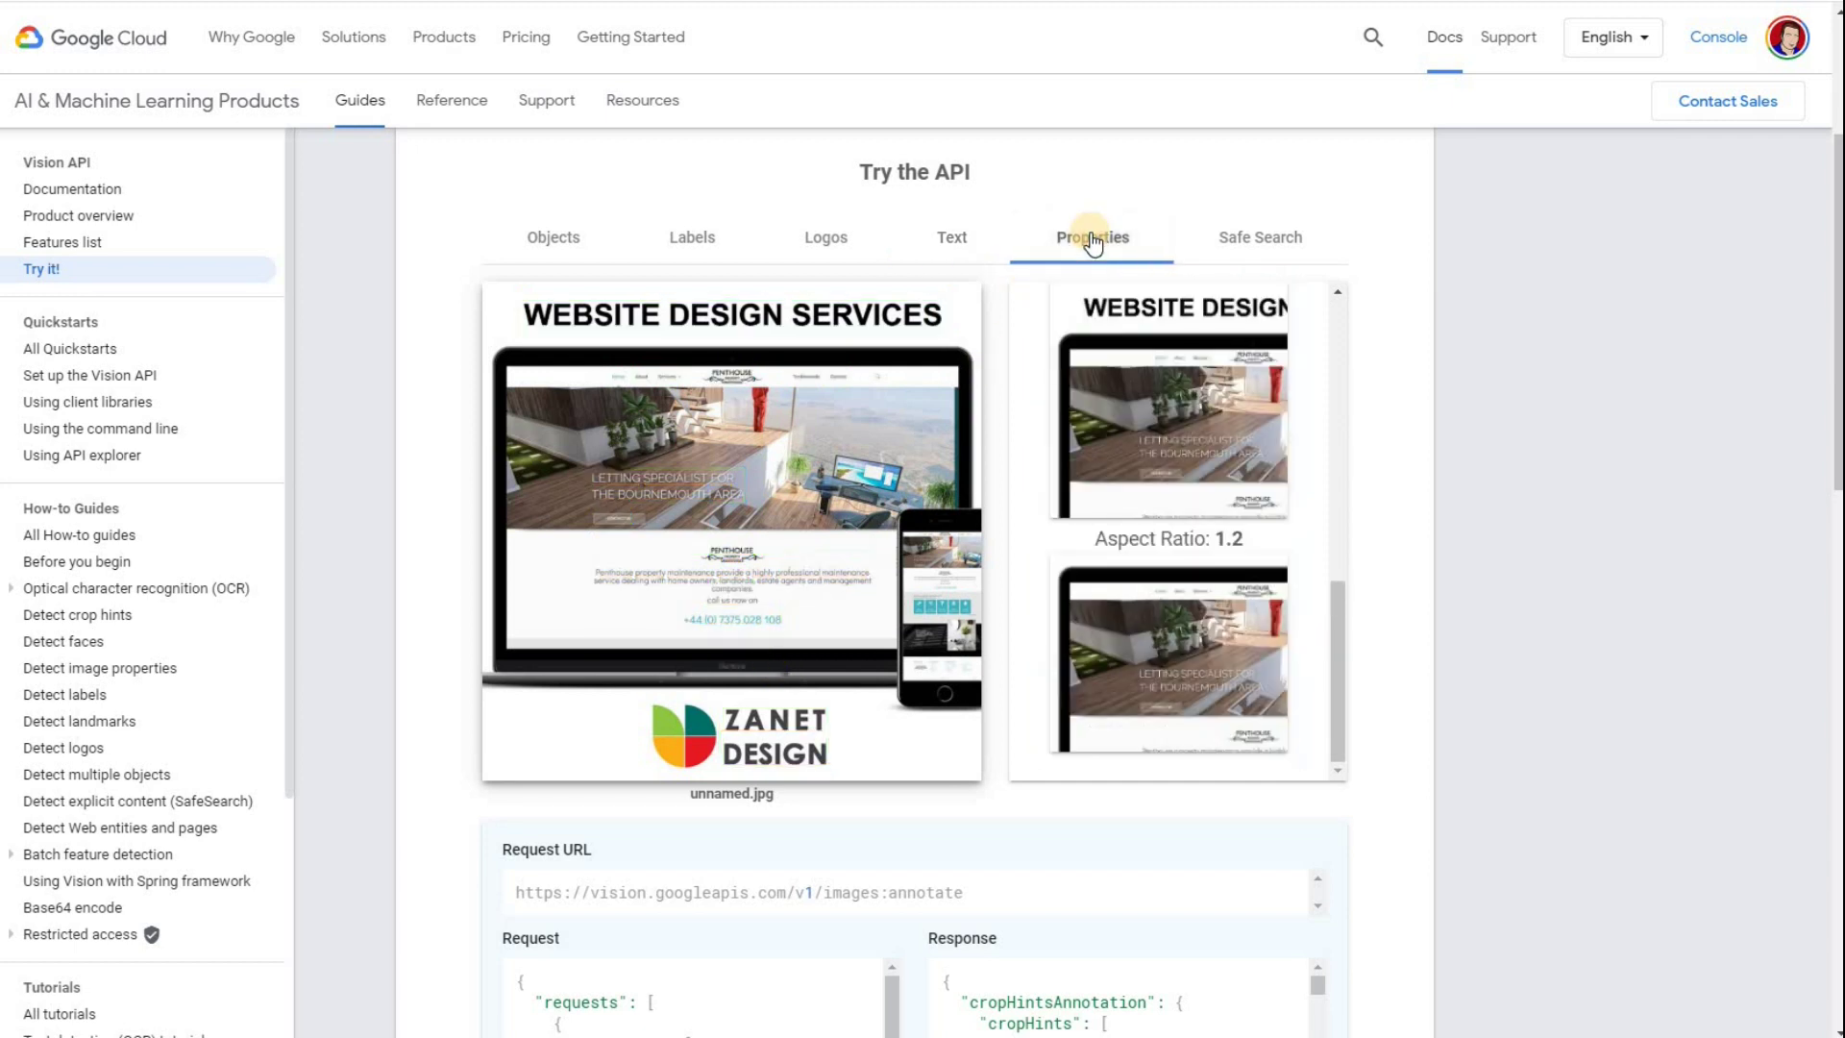
pyautogui.click(1270, 237)
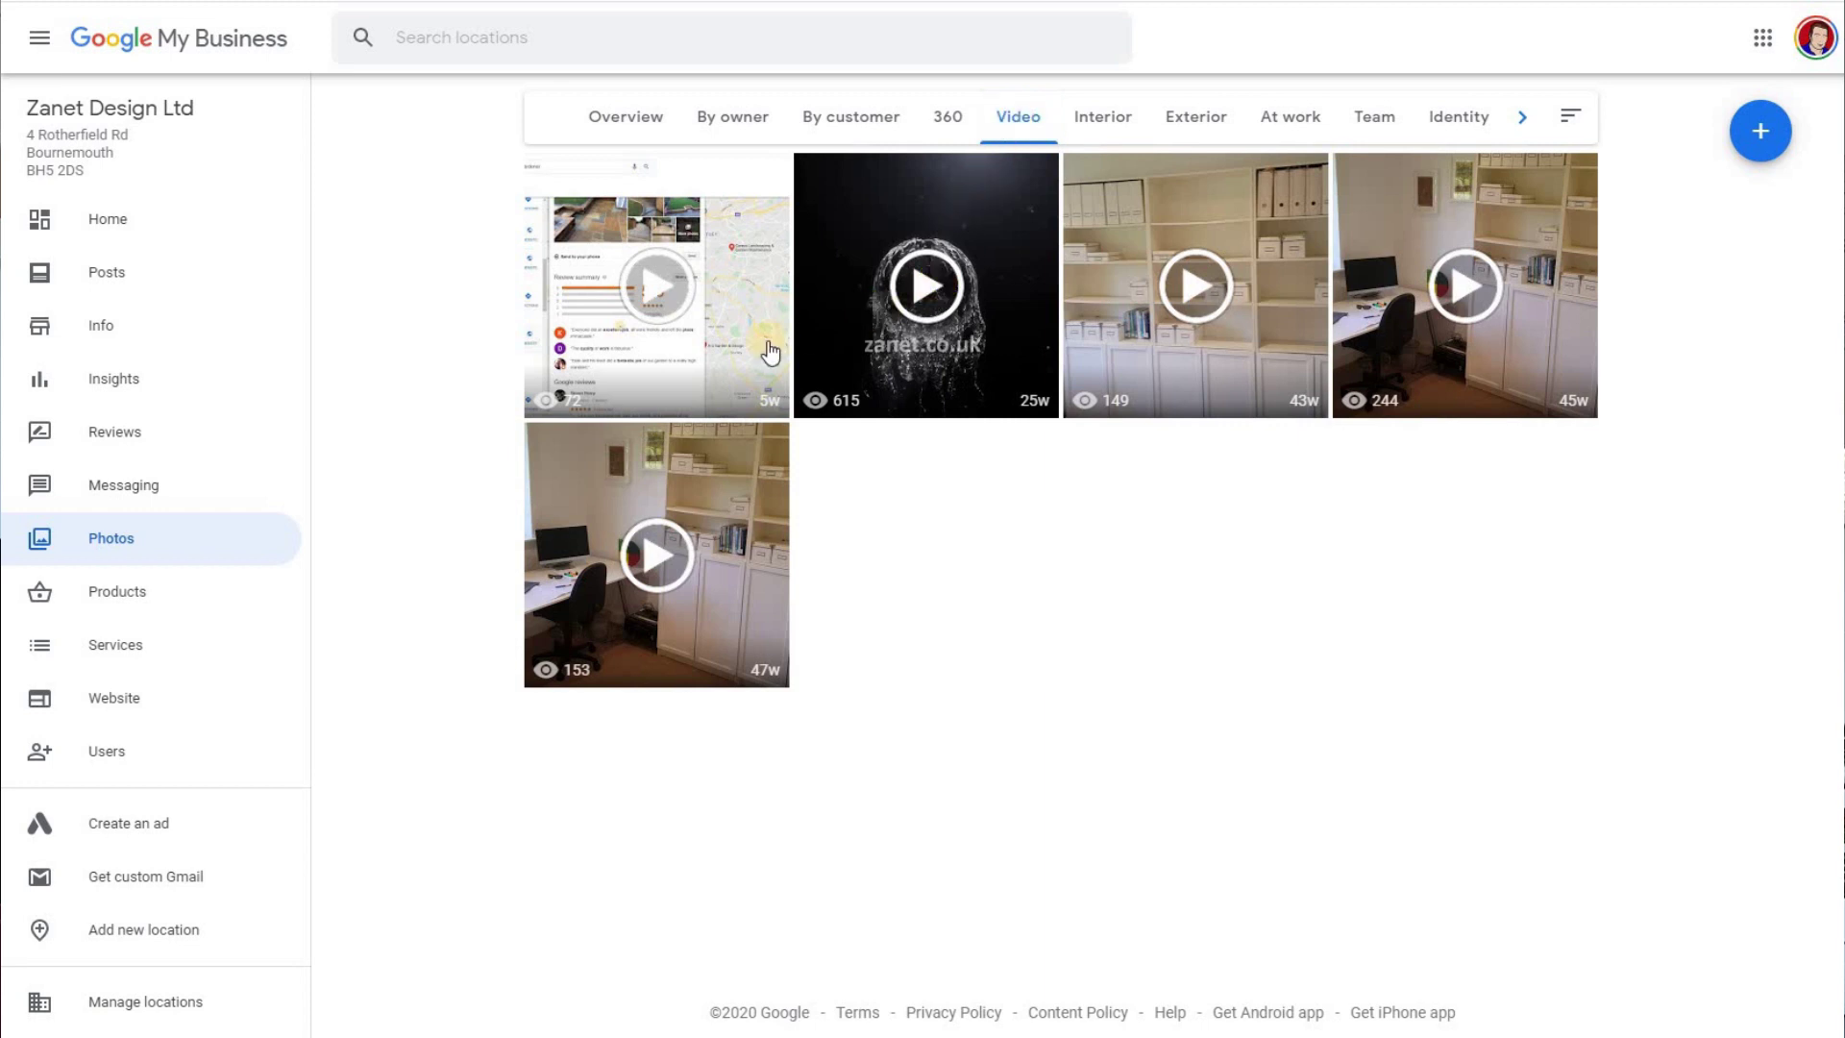
# Look through the Zanet Design Ltd Insights and Posts pages, then go to Info
pyautogui.click(128, 380)
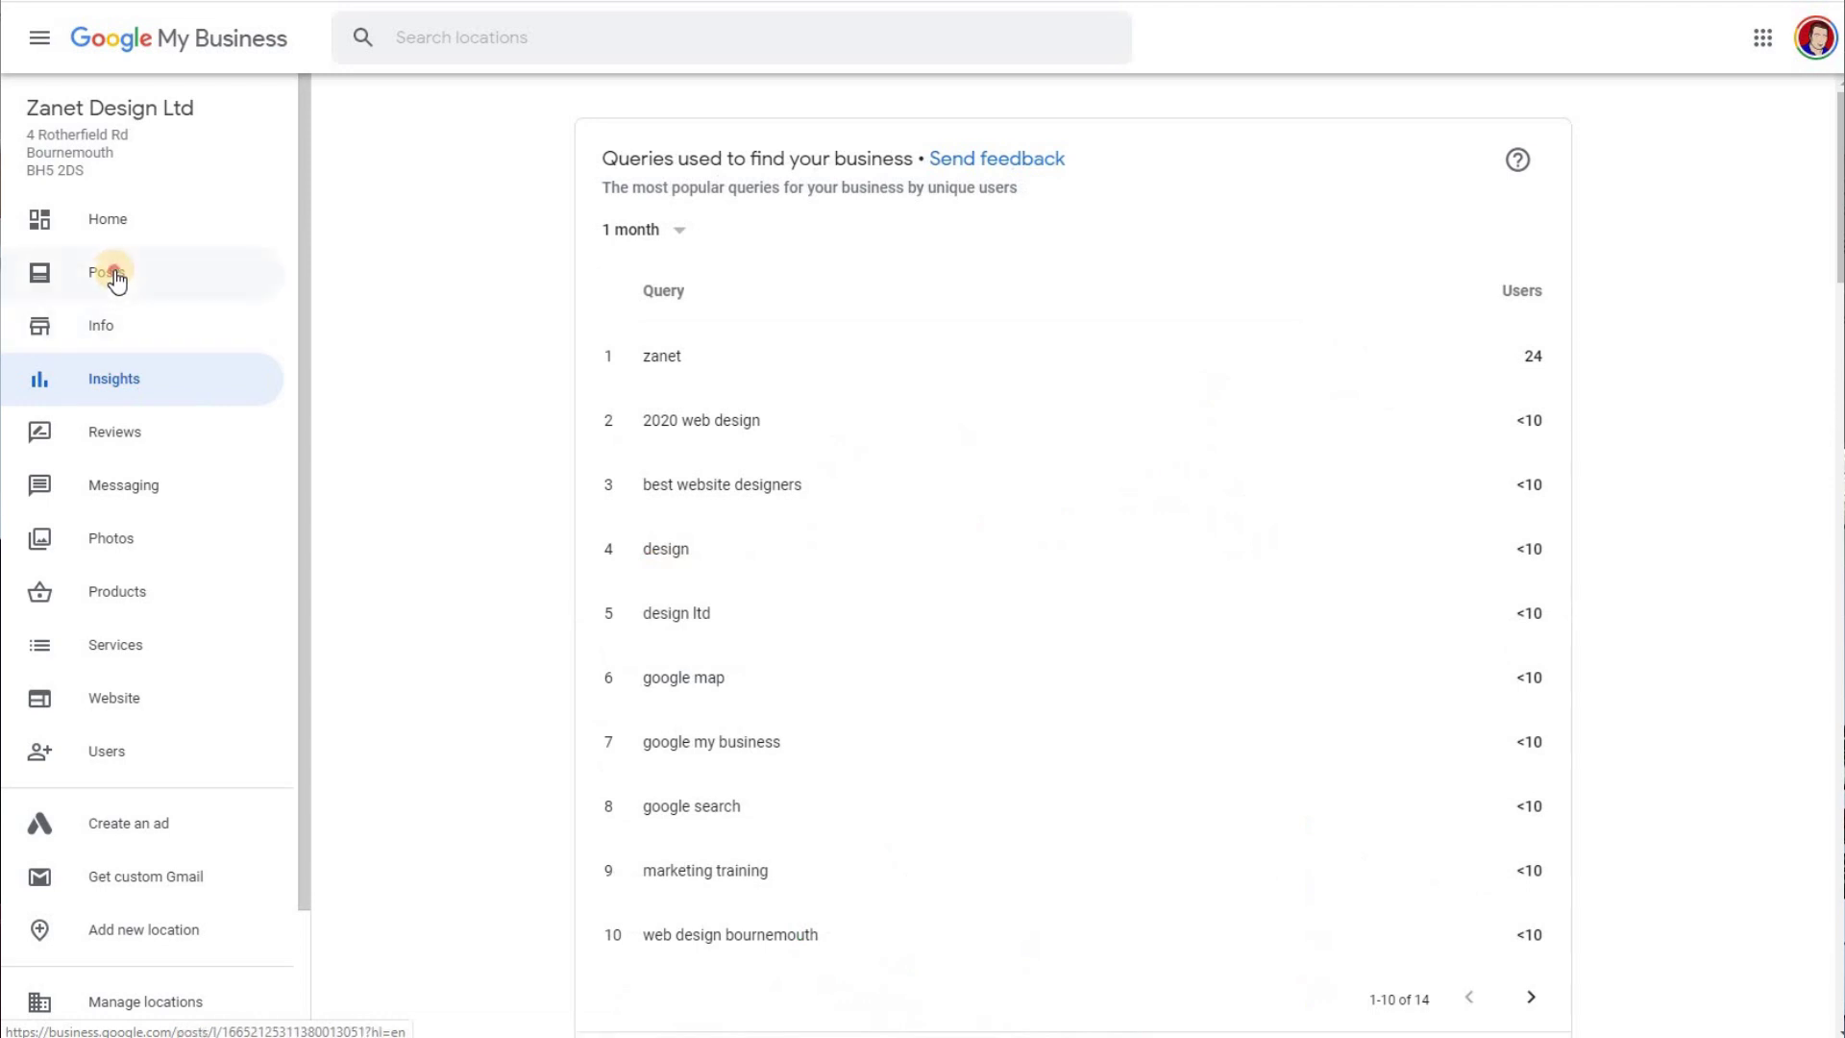
pyautogui.click(114, 273)
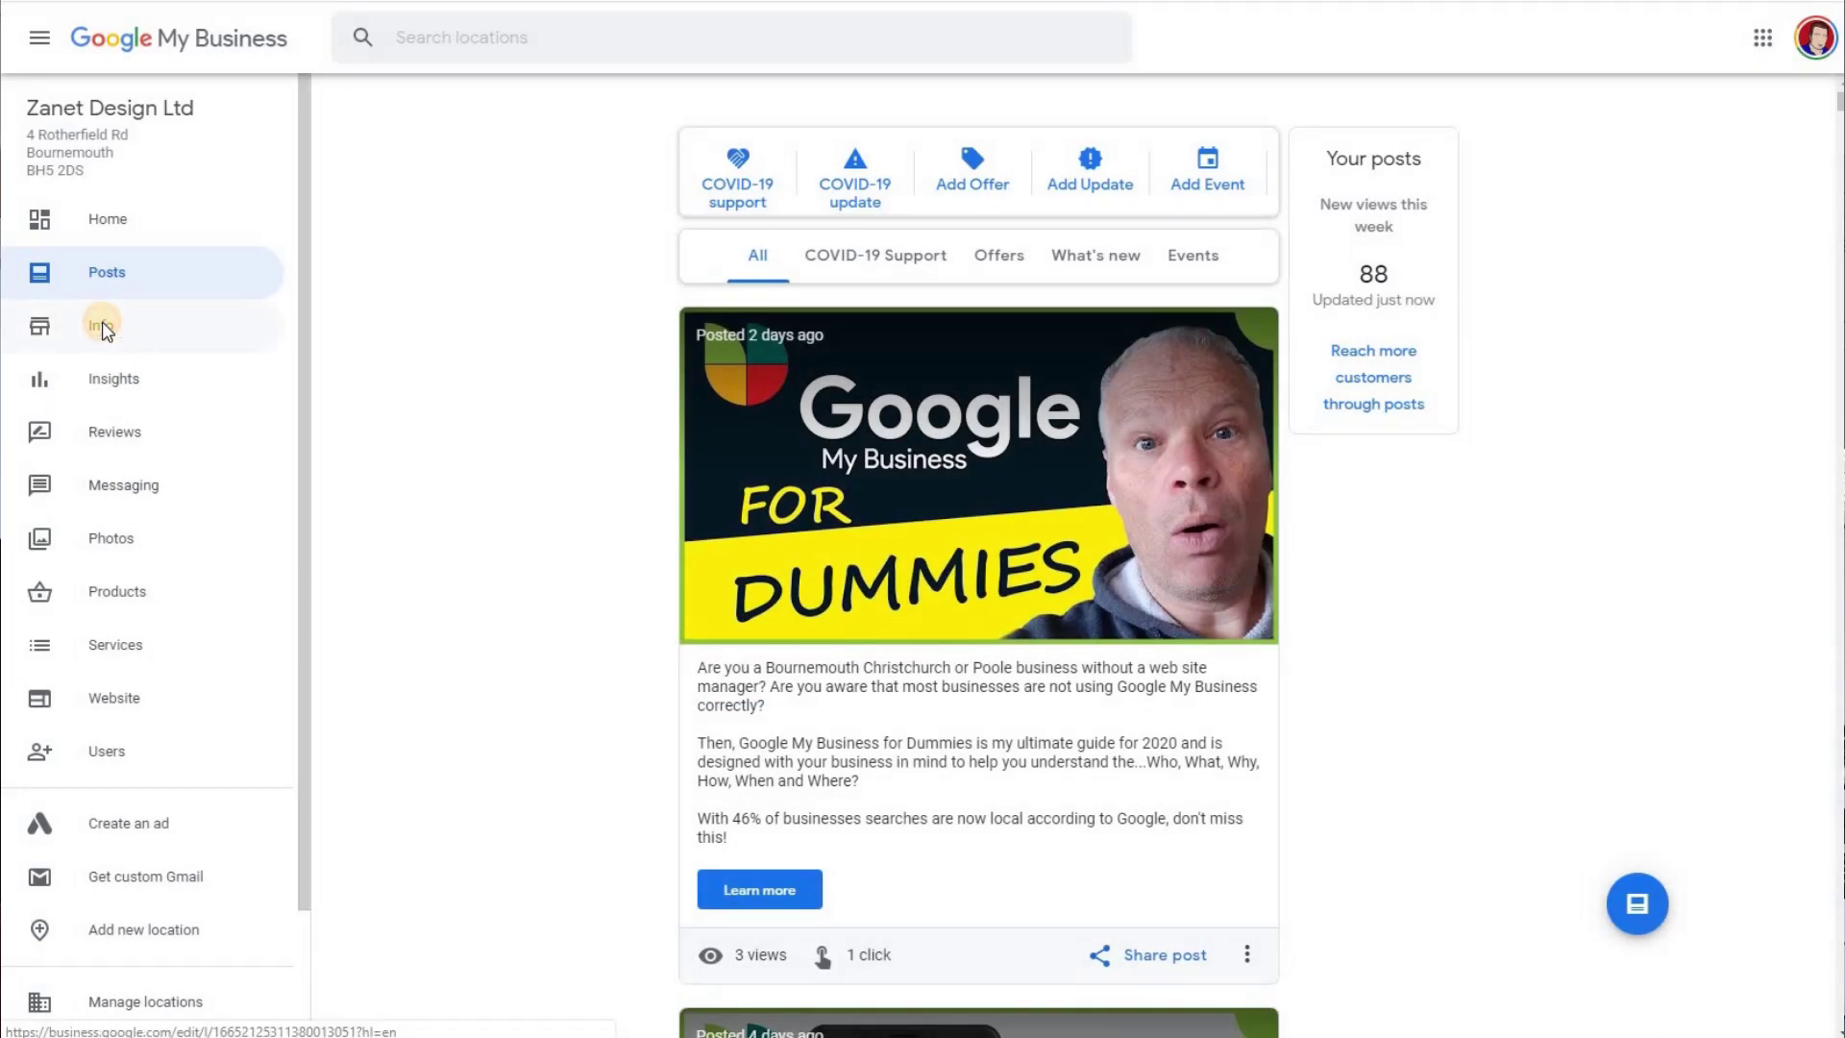
pyautogui.click(103, 331)
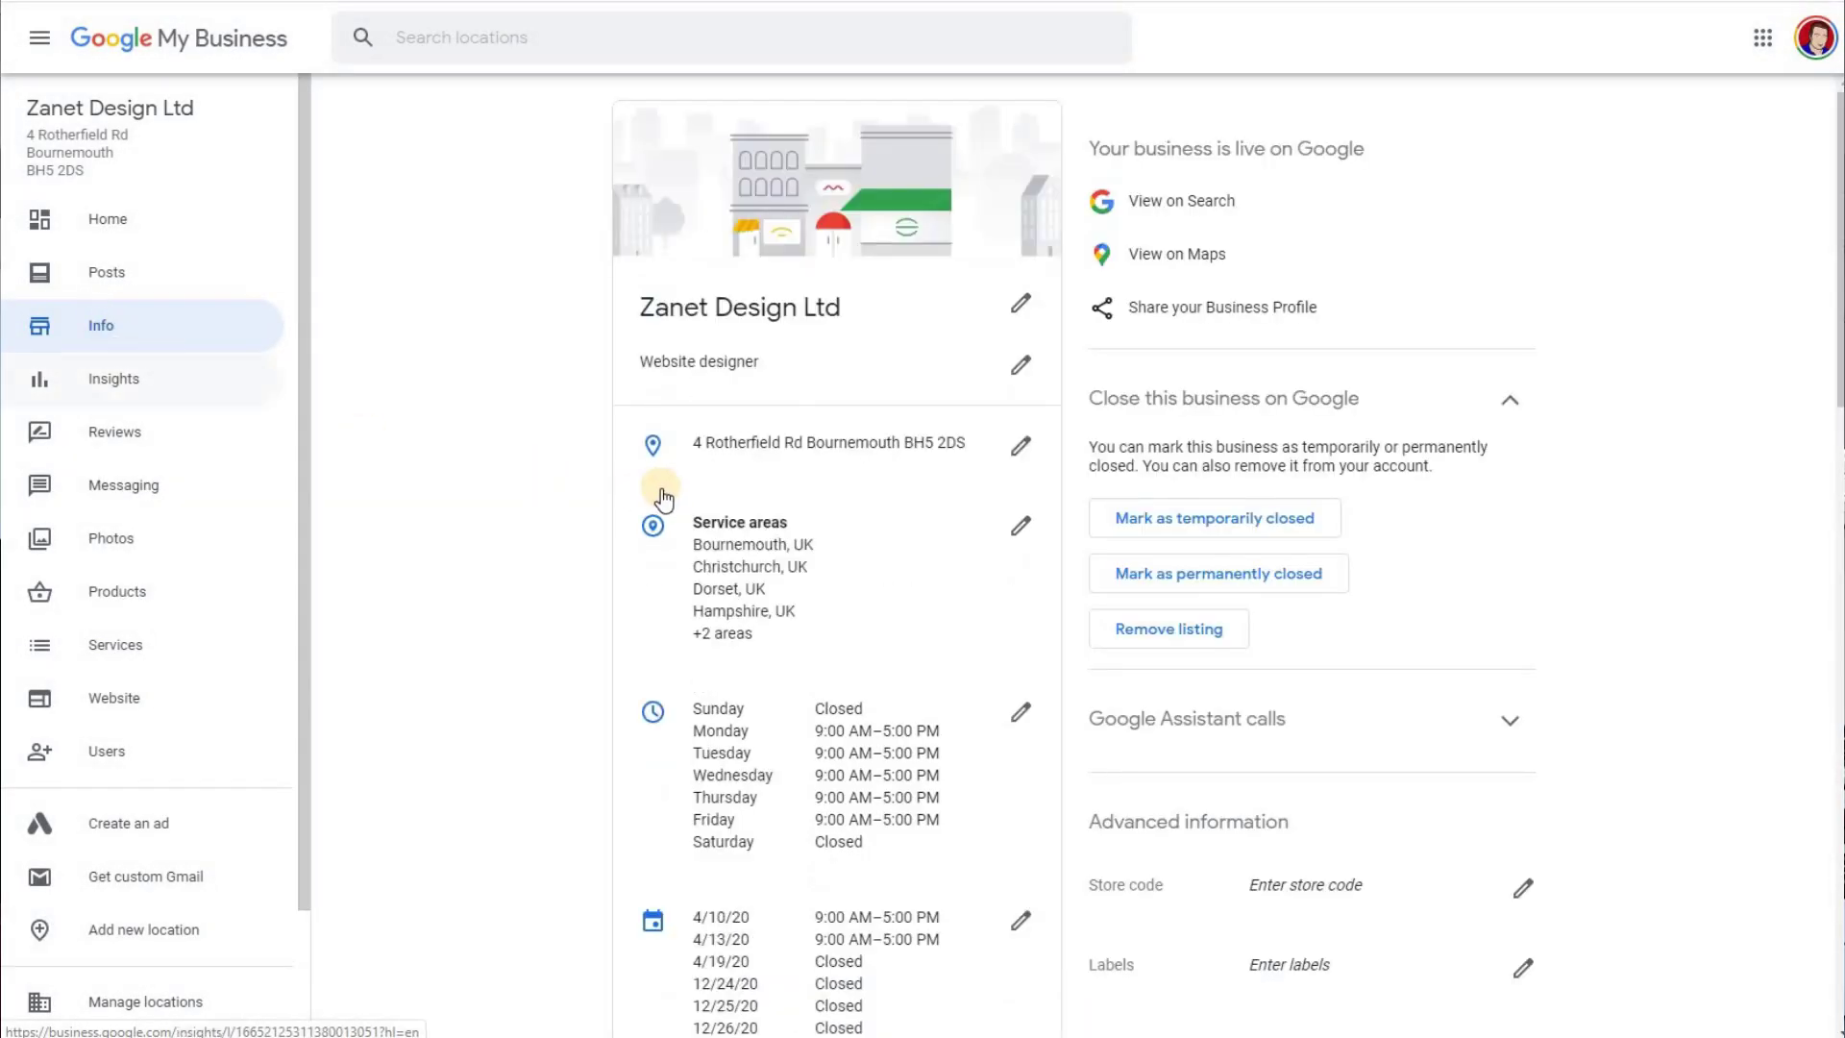
# Open the business description on the Info page for editing
pyautogui.scroll(-1, 695, 541)
pyautogui.scroll(-15, 695, 541)
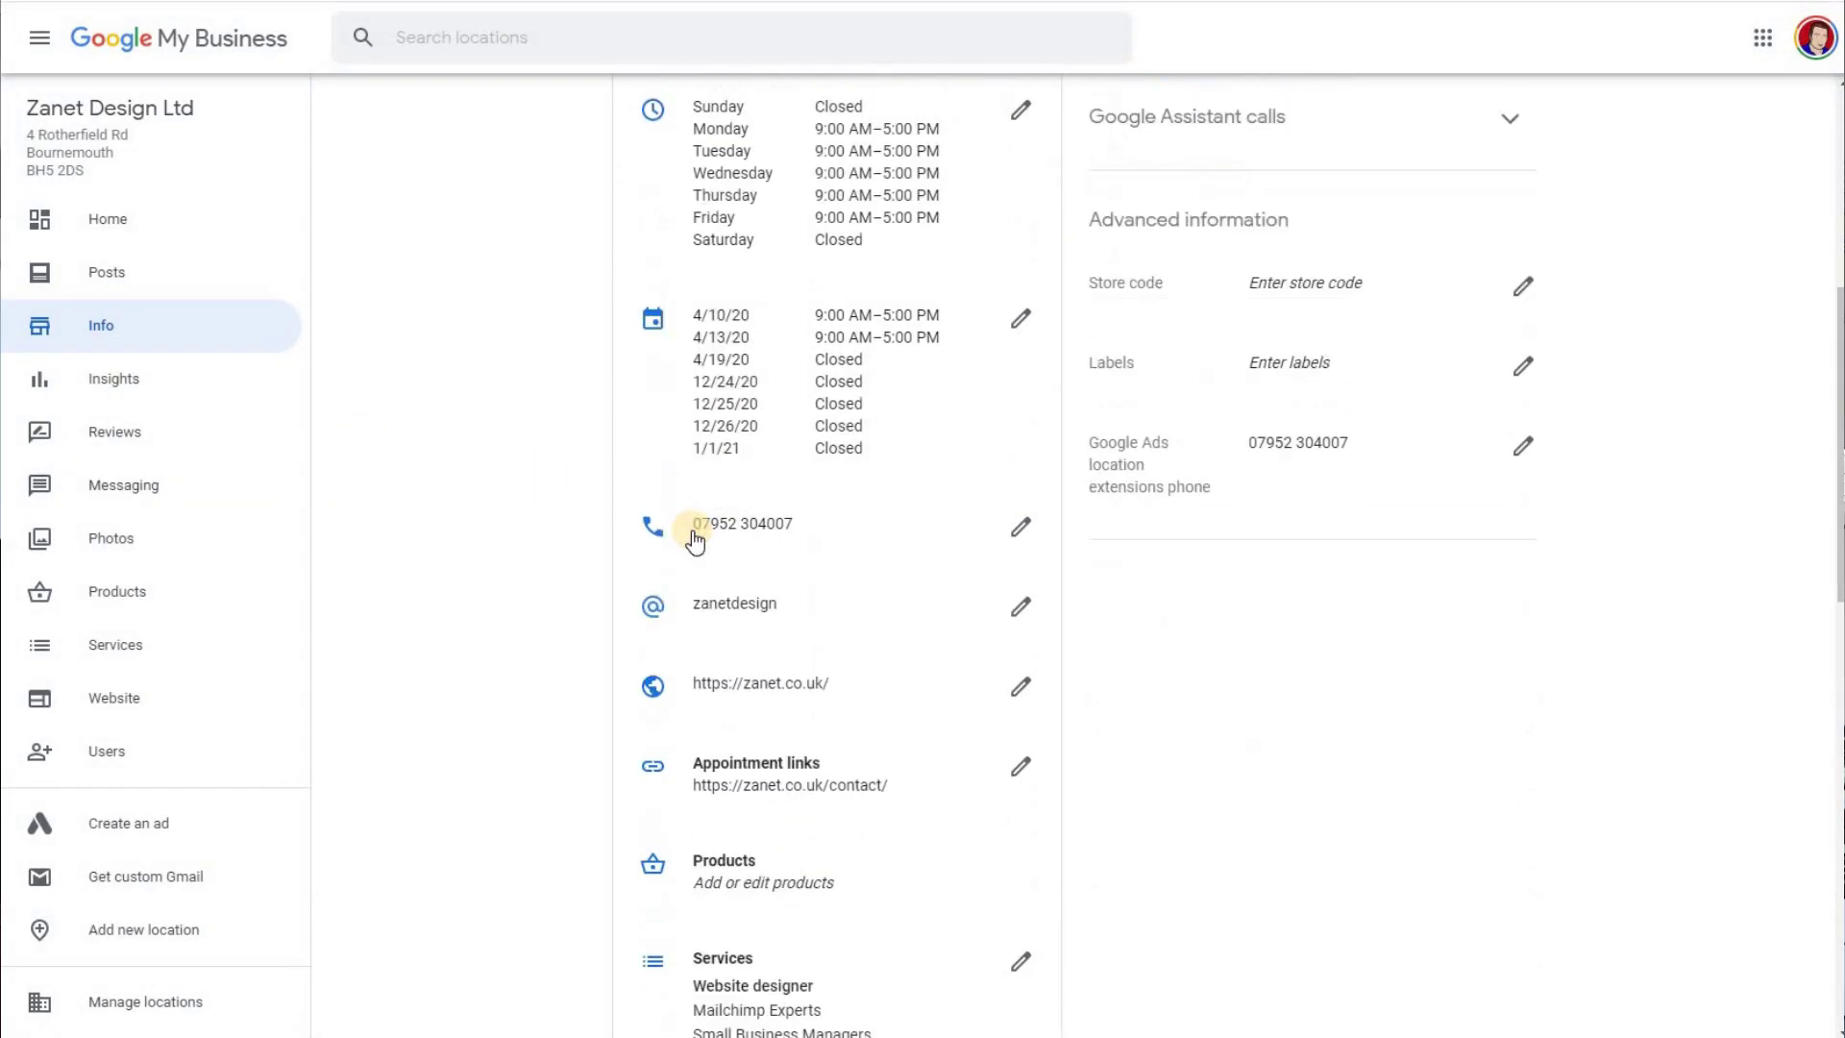
pyautogui.scroll(-3, 864, 507)
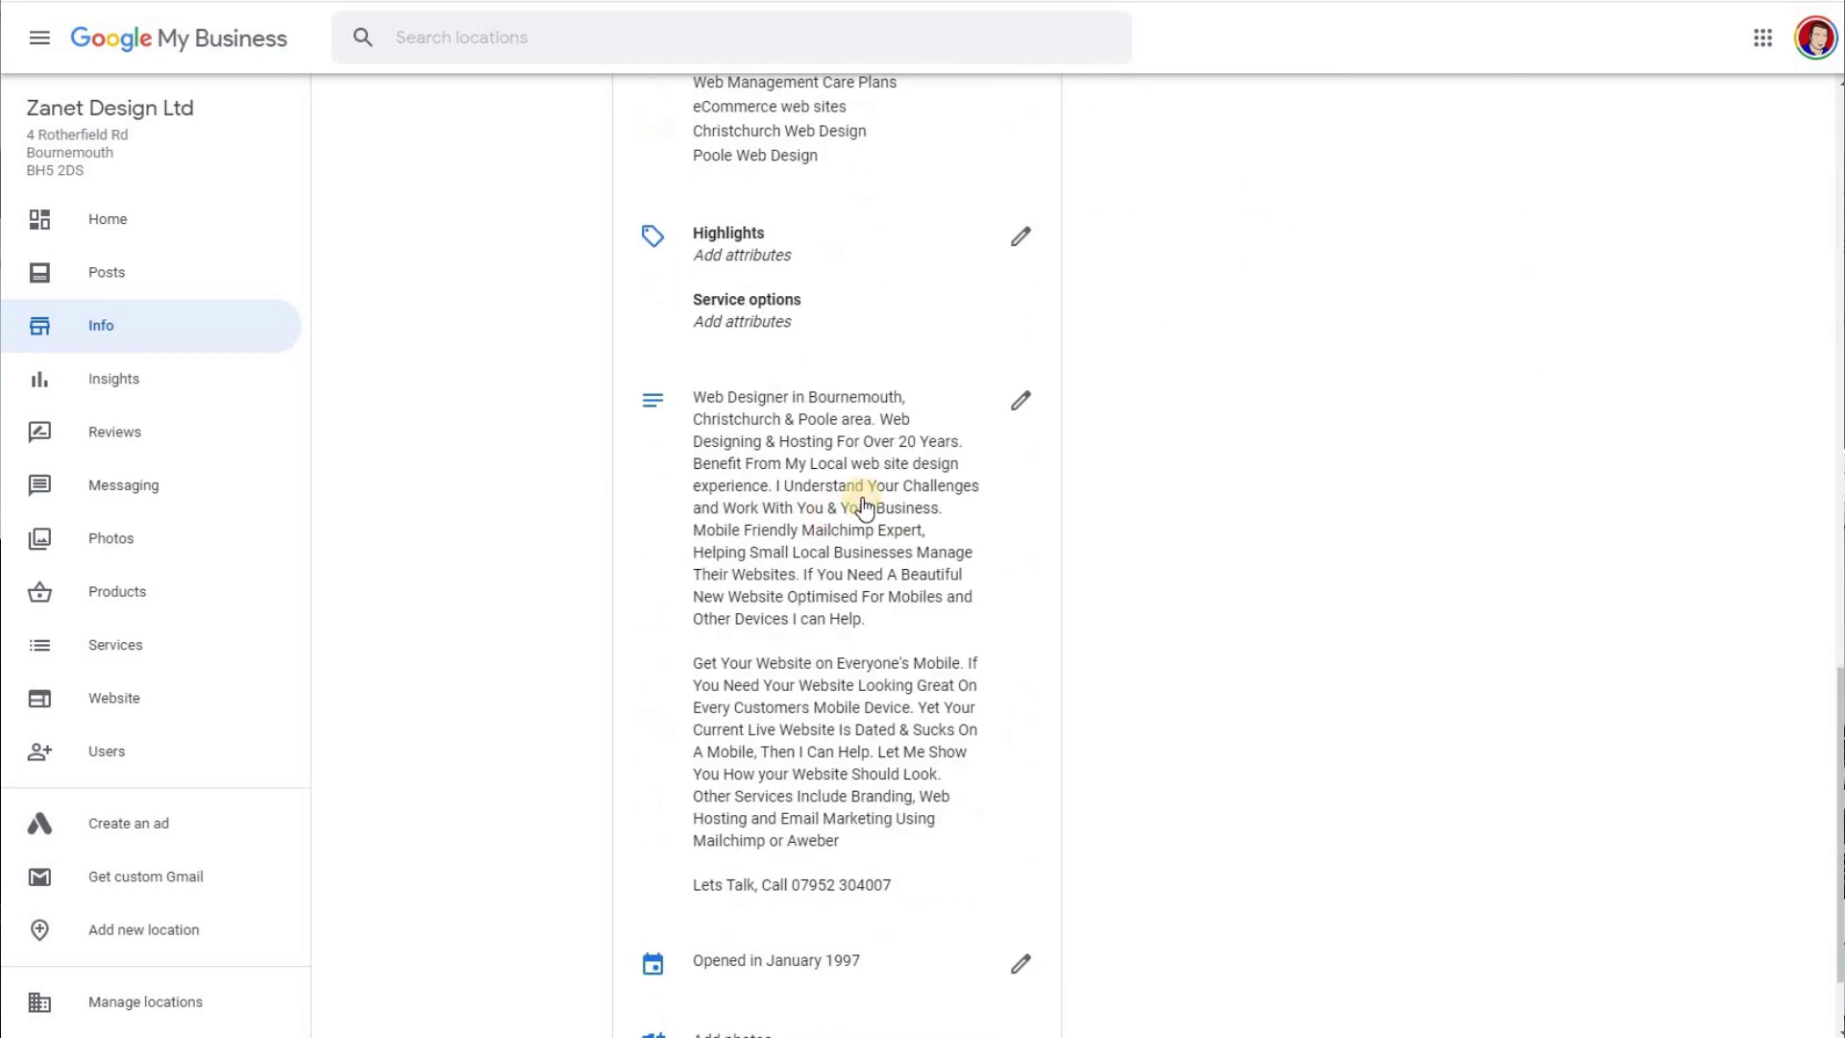
pyautogui.click(1020, 401)
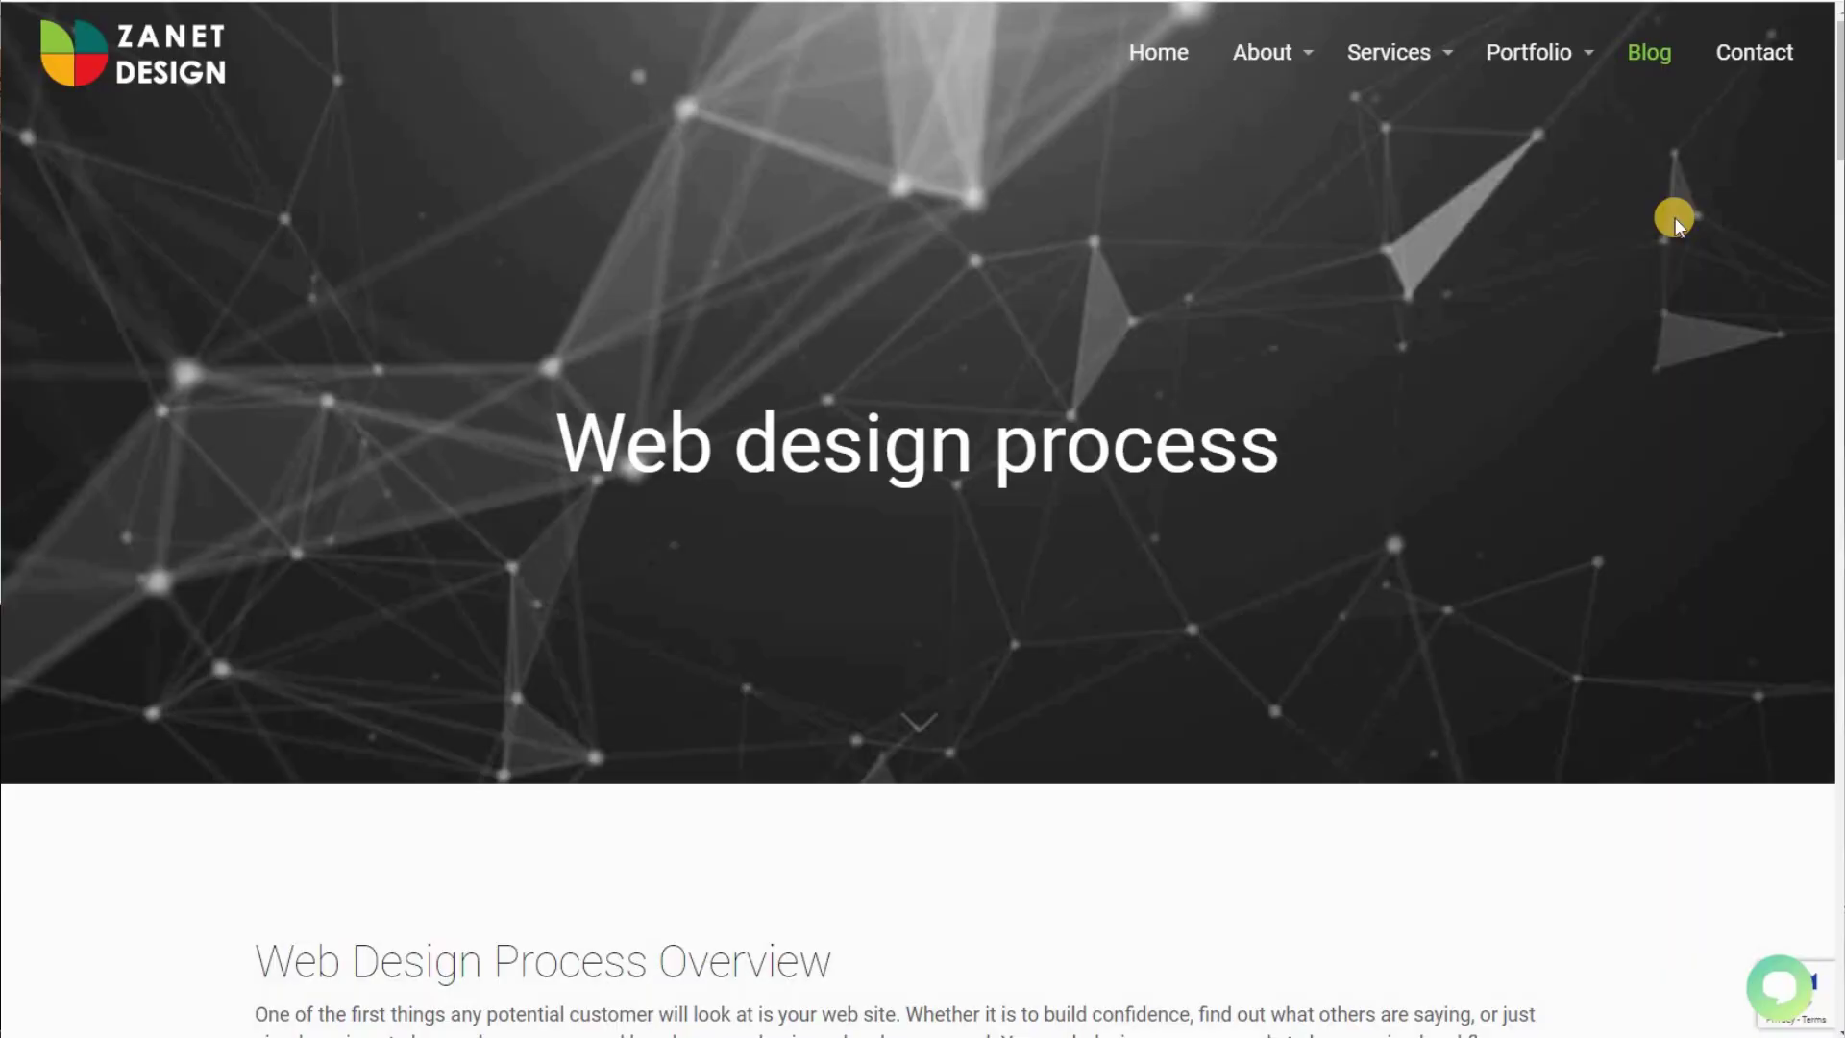
pyautogui.scroll(-10, 1674, 217)
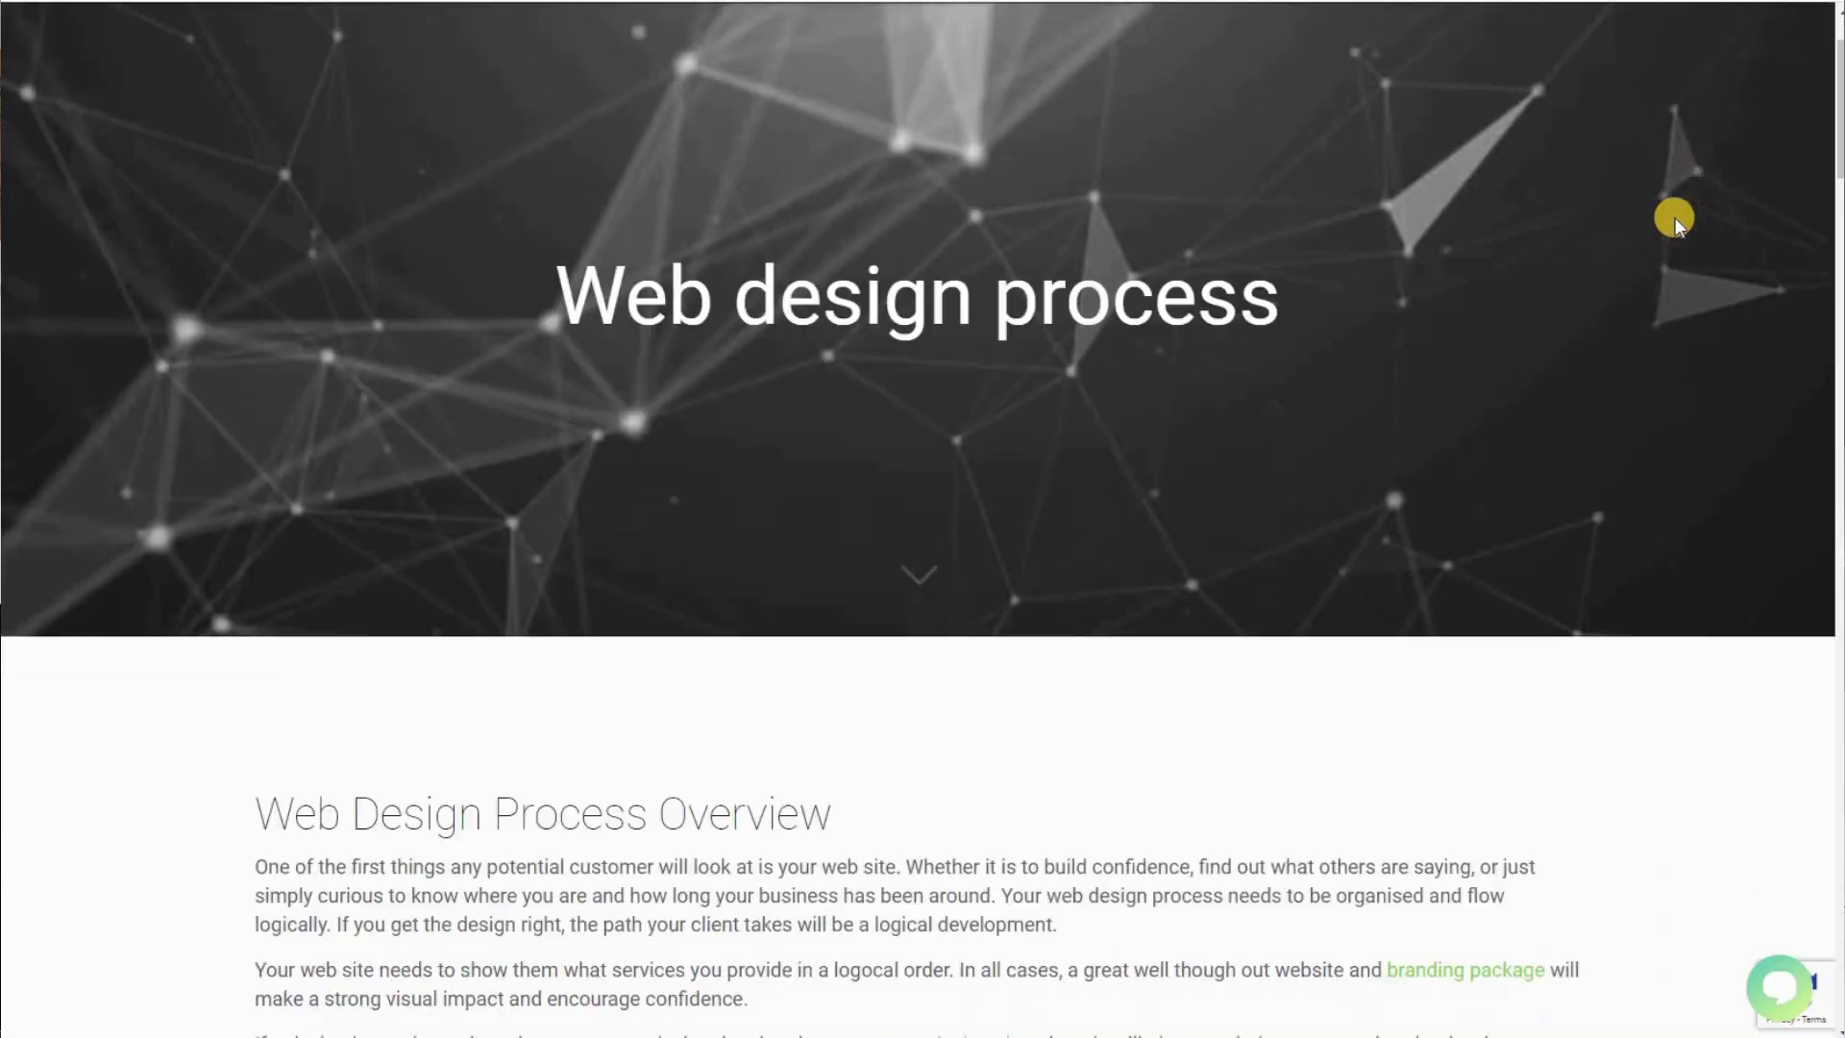
pyautogui.scroll(-12, 1674, 223)
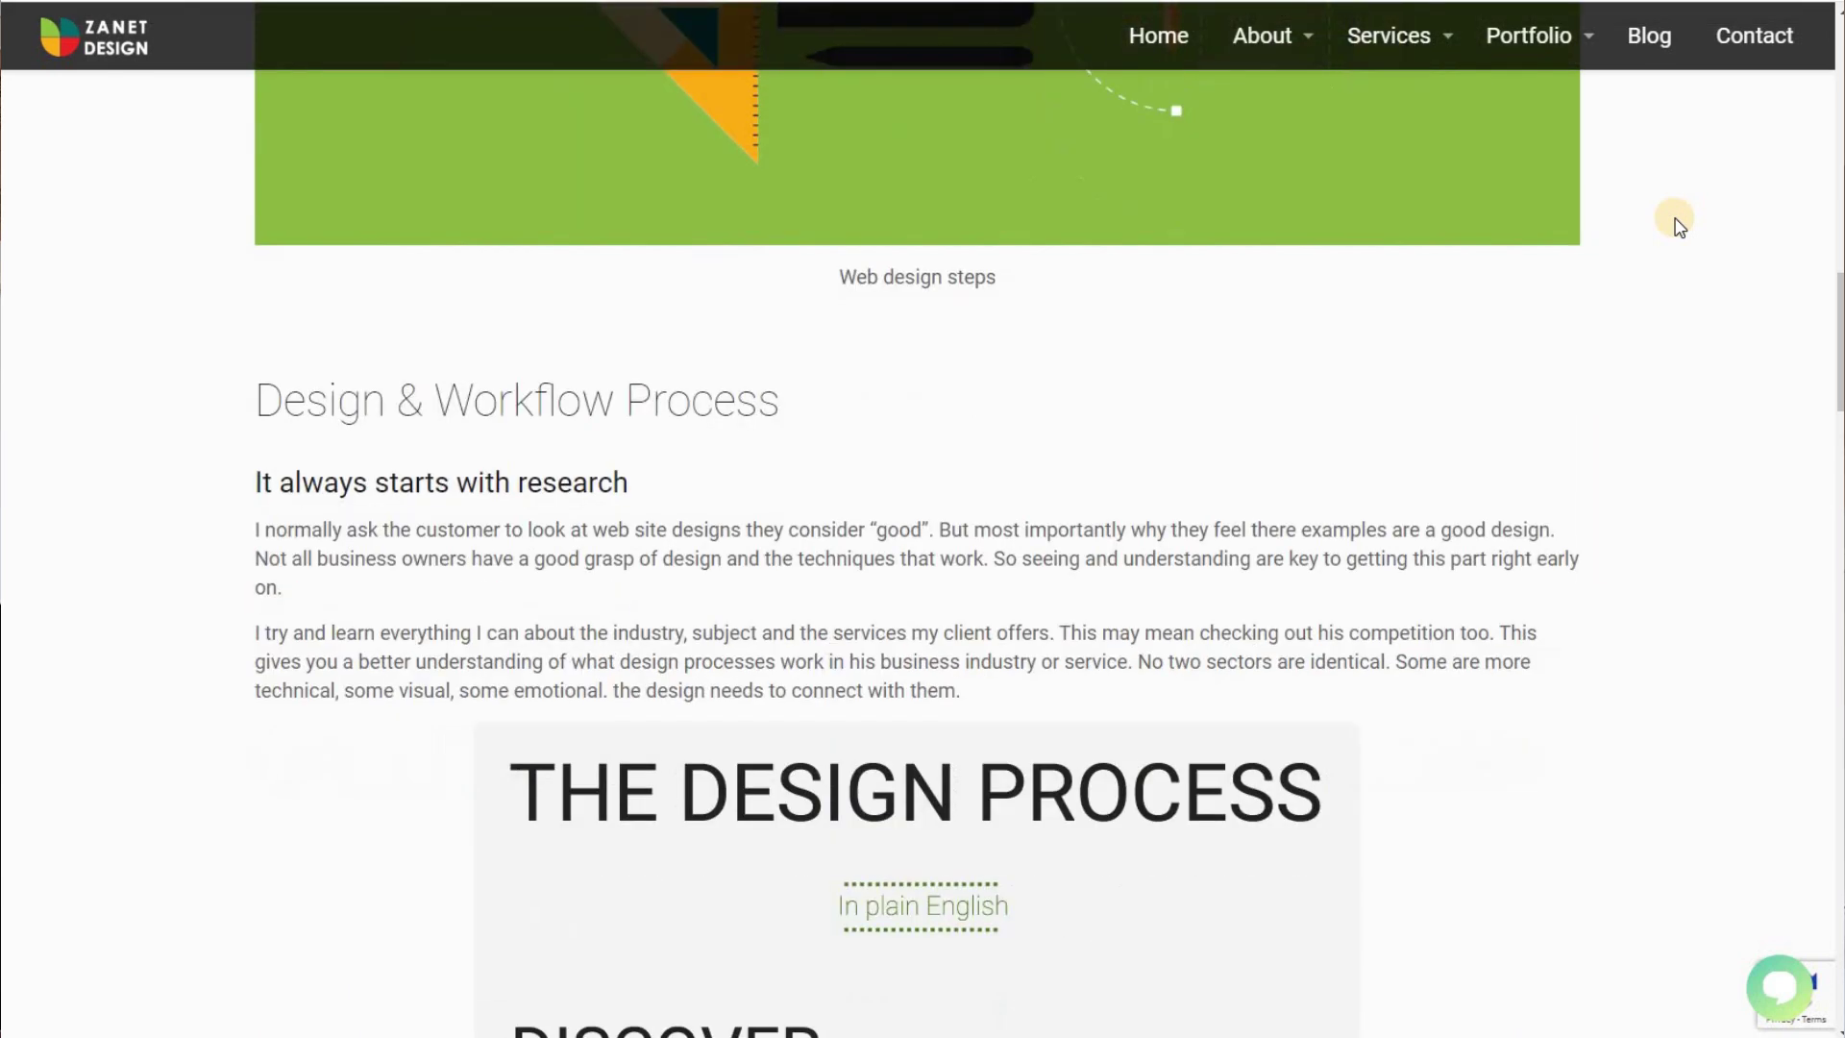
pyautogui.scroll(-12, 1674, 223)
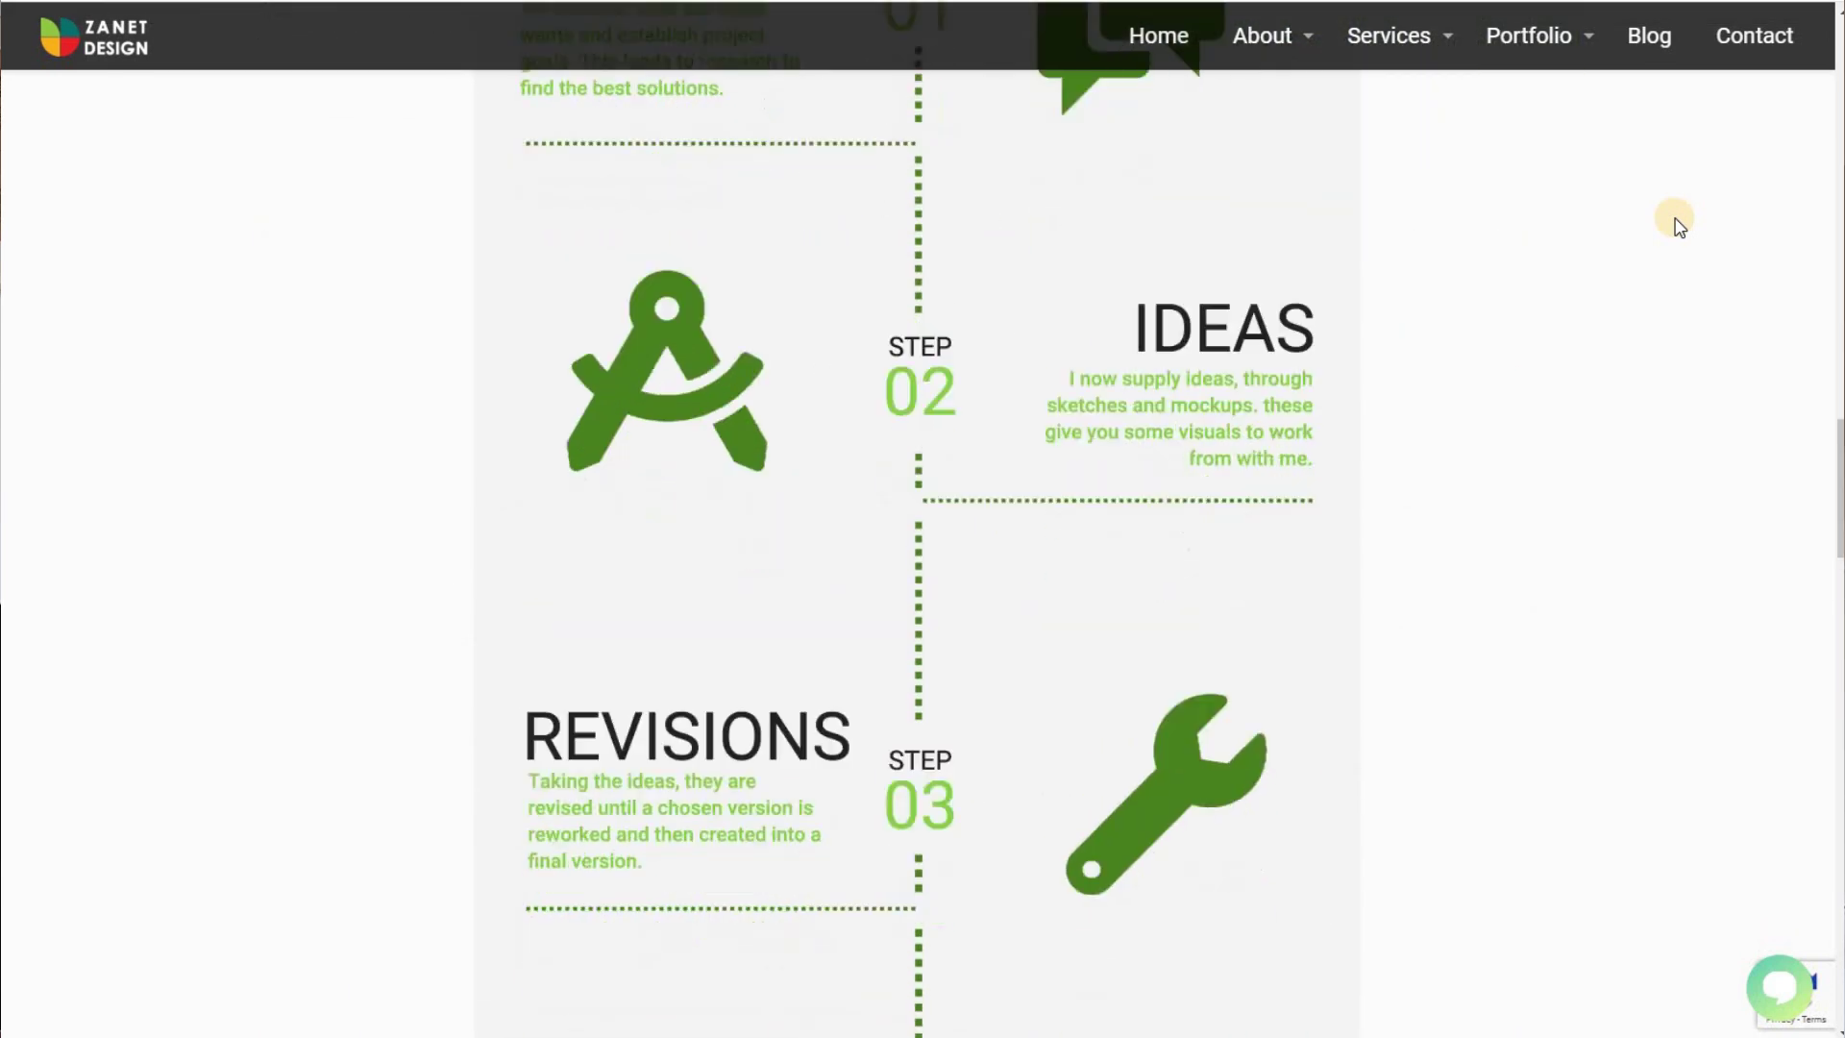
pyautogui.scroll(-7, 1675, 223)
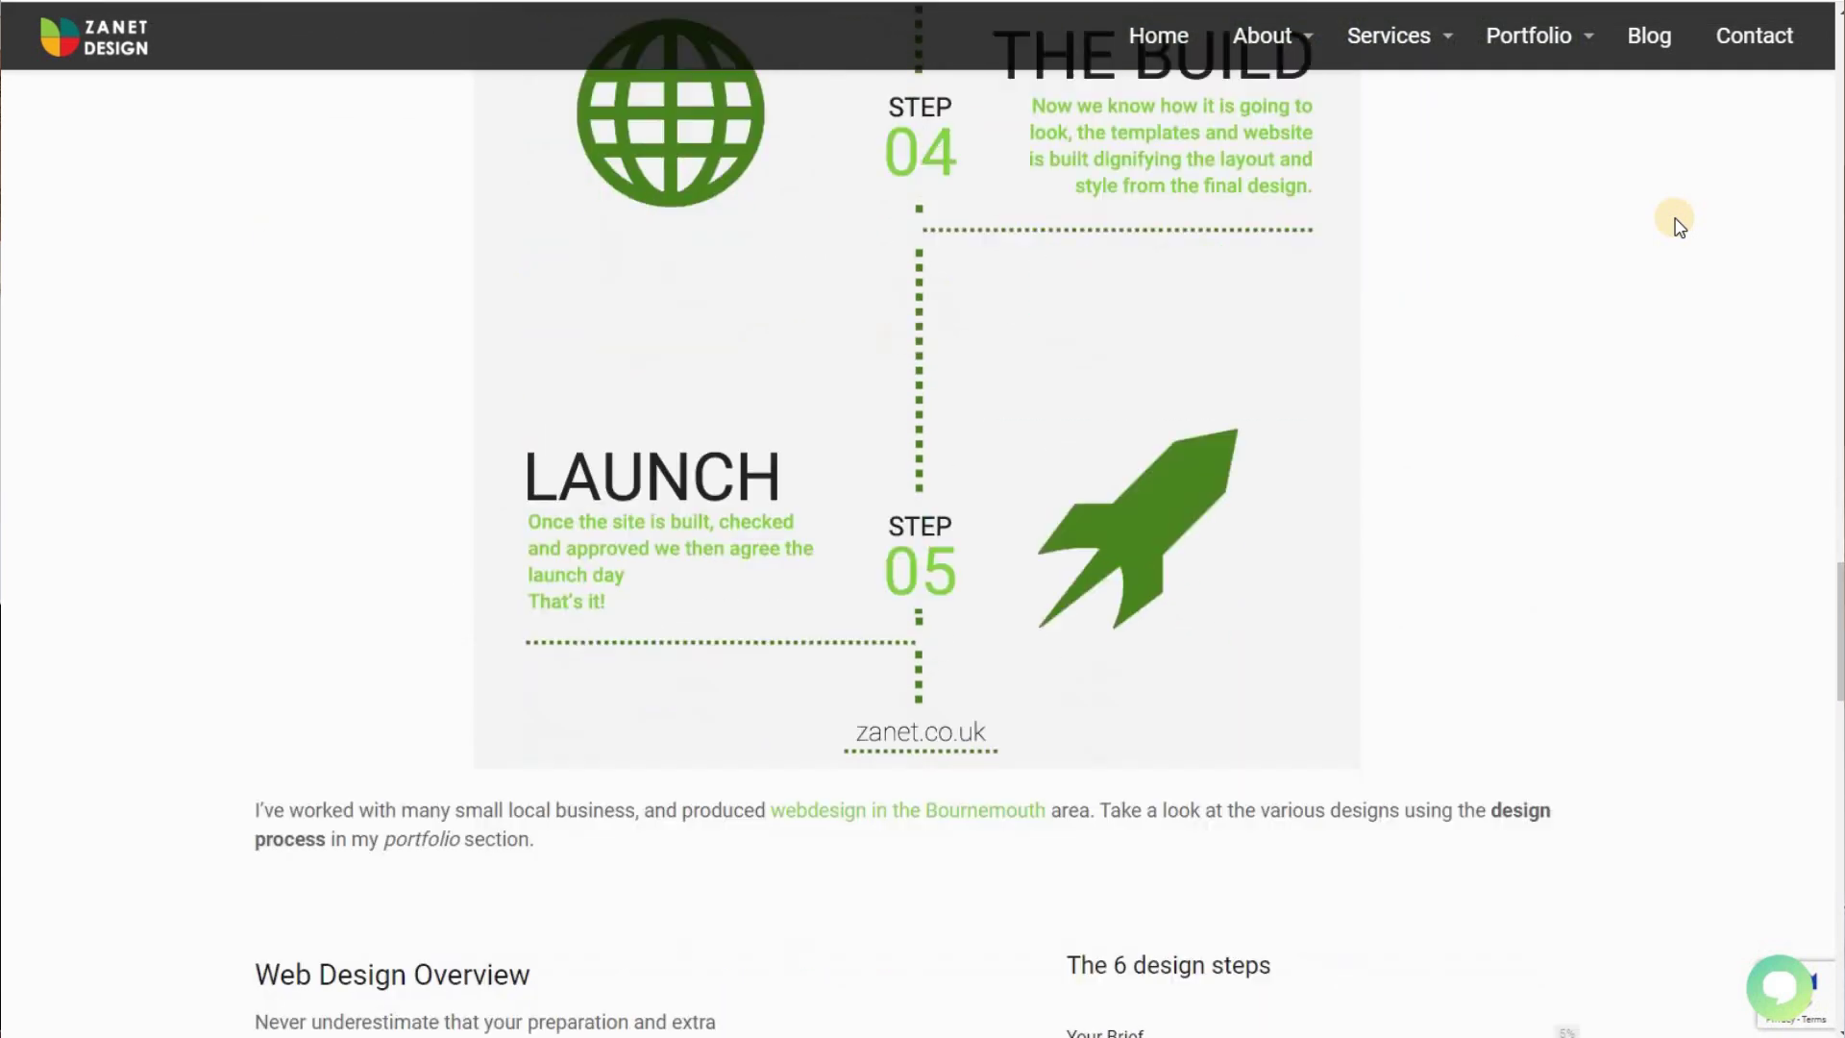